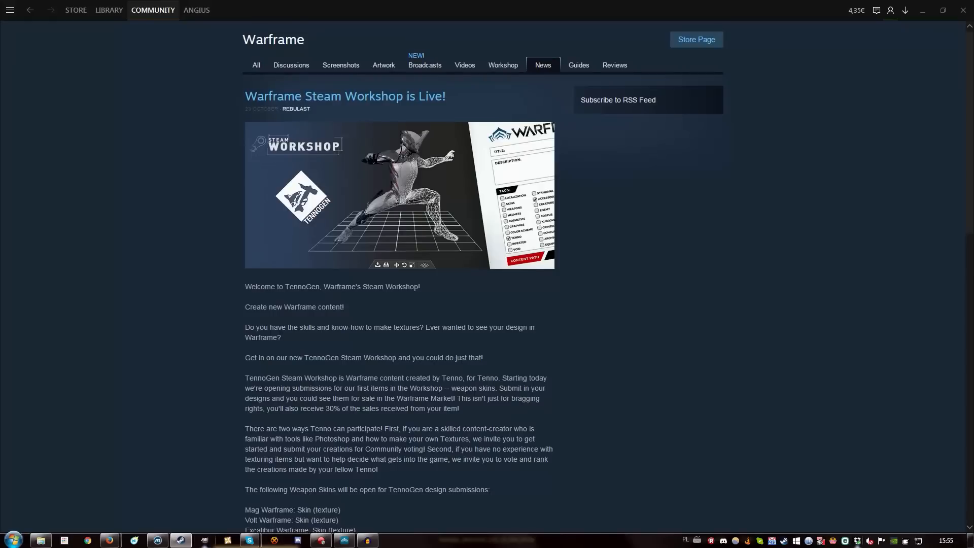
Look through the Tools list of the Steam library for Warframe TennoGen, and open the help in TennoGen.
mouse_move(109, 11)
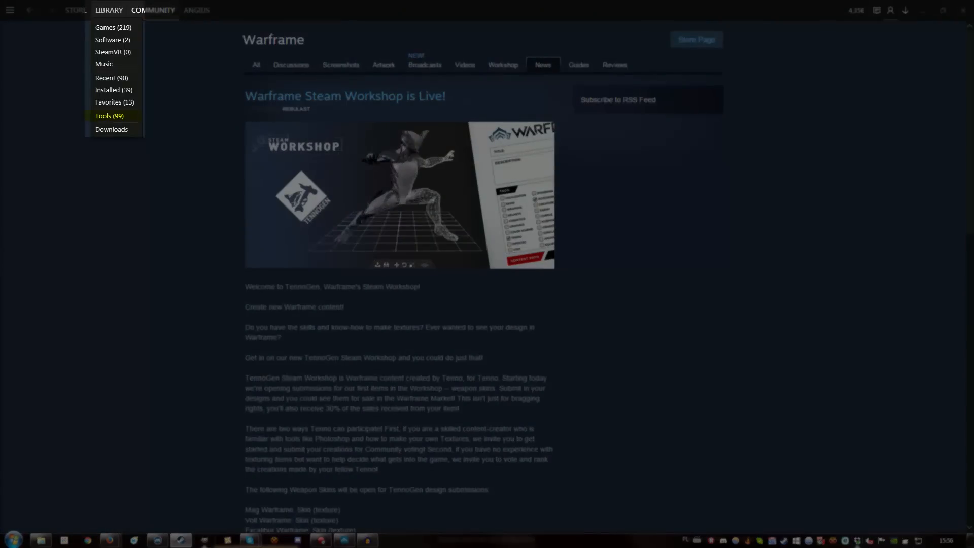
left_click(109, 116)
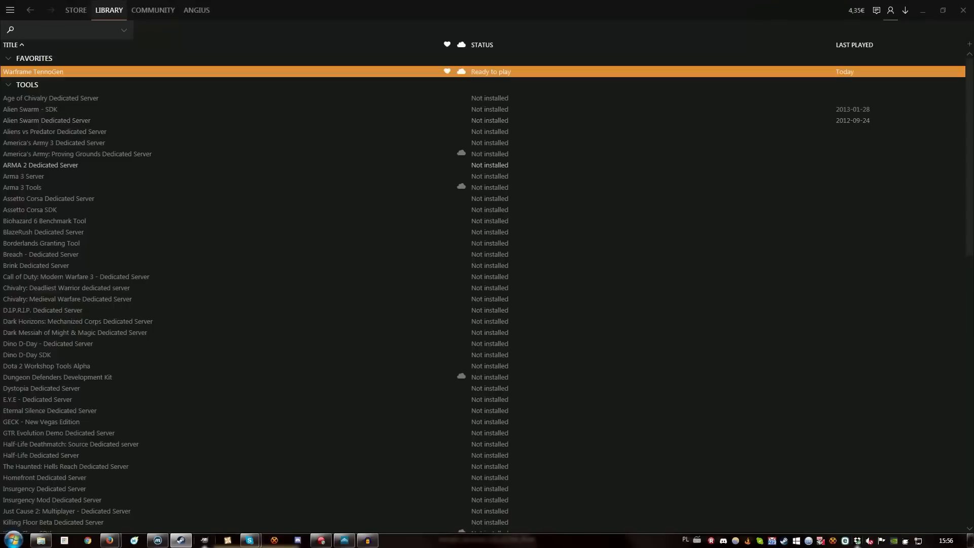
scroll(487, 290, "down", 8)
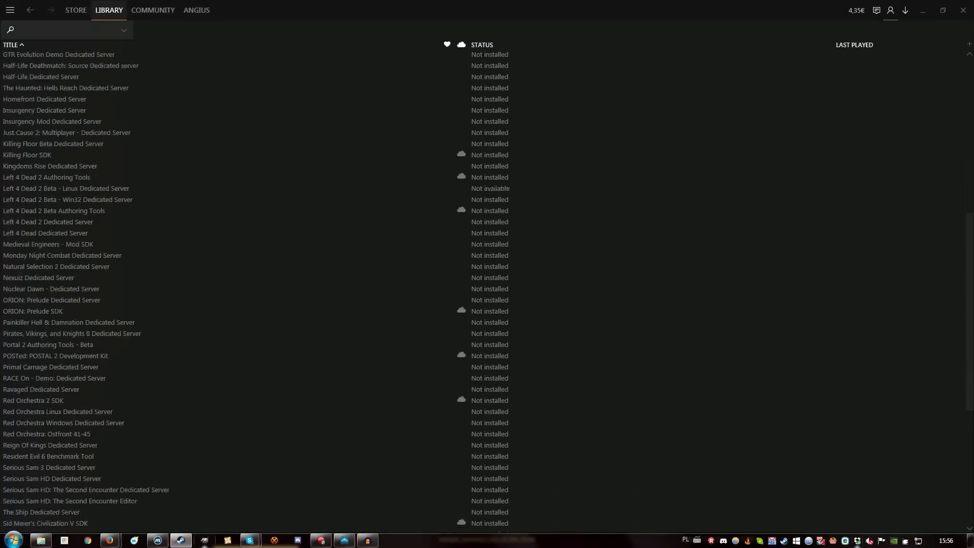
scroll(487, 289, "down", 6)
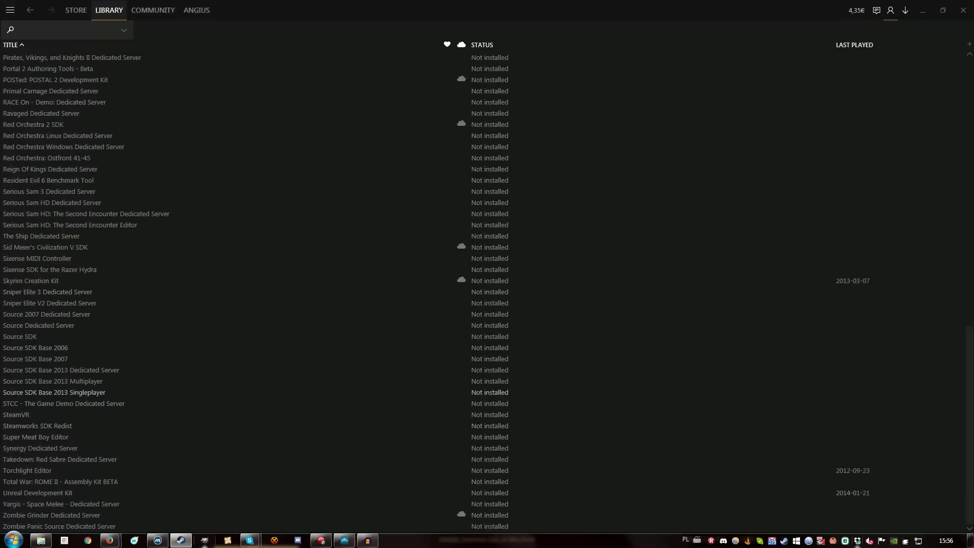
scroll(76, 304, "up", 20)
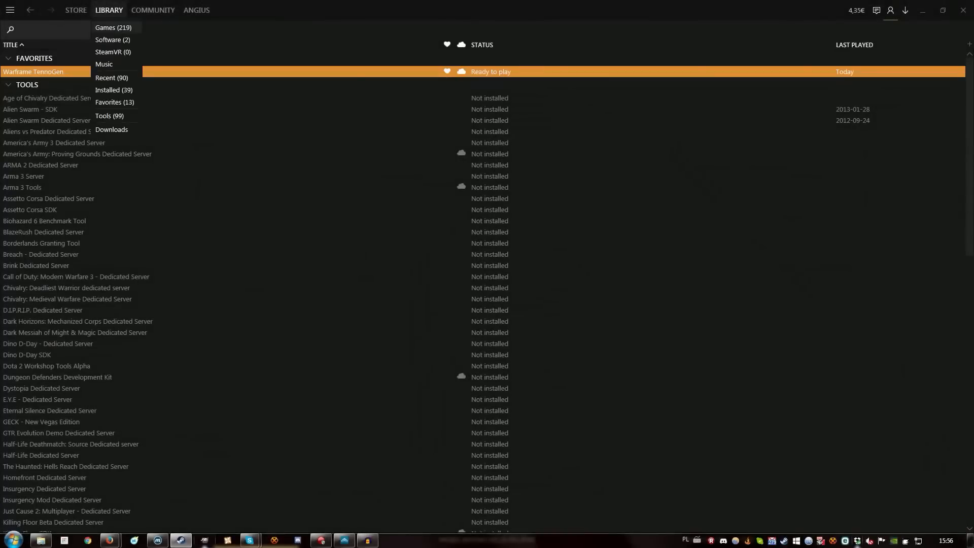
left_click(114, 89)
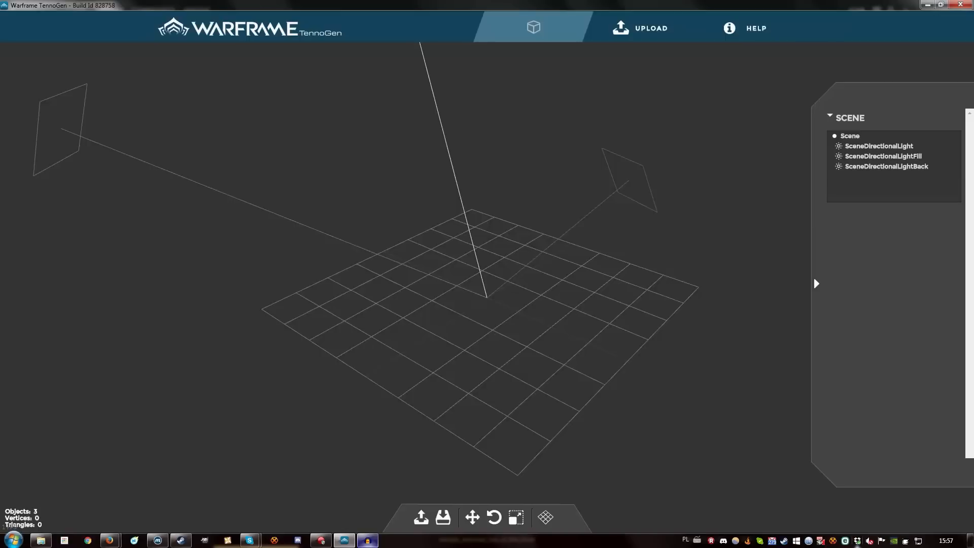
left_click(745, 27)
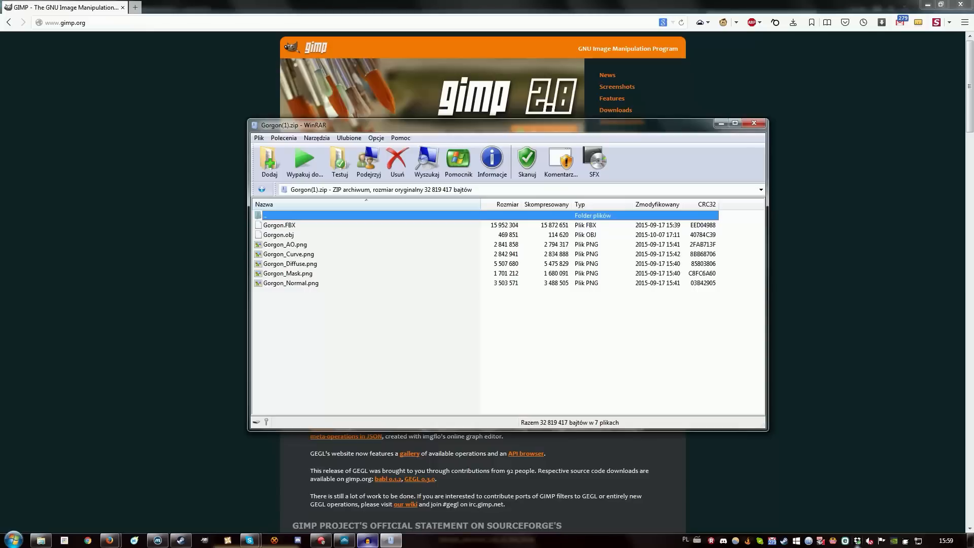
Close the Gorgon(1).zip archive and open the extracted Gorgon folder inside the Tennogen folder.
left_click(754, 123)
left_click(41, 540)
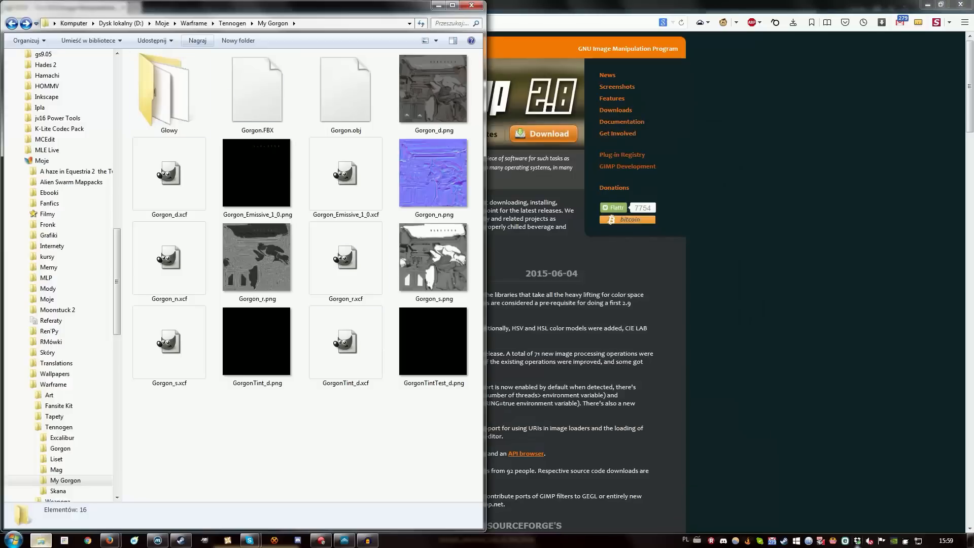
left_click(233, 23)
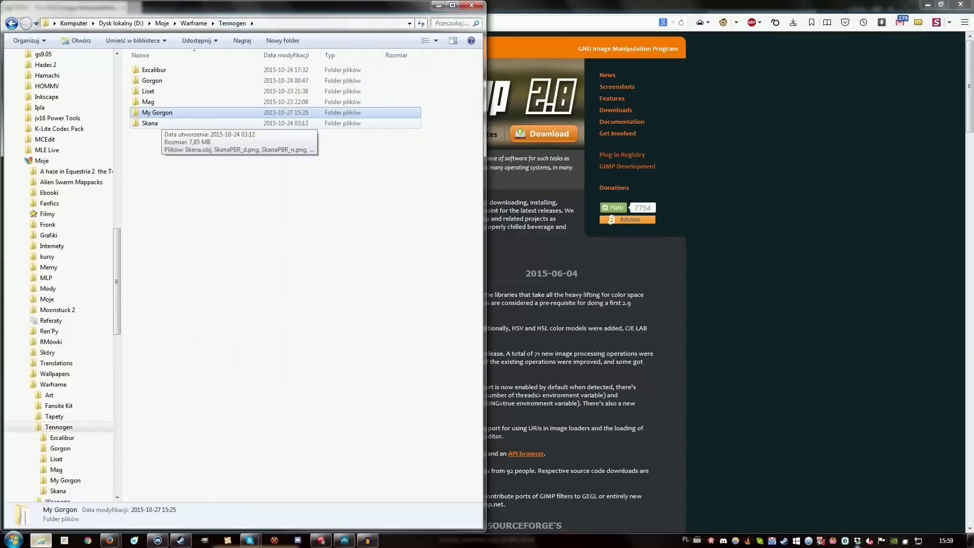
double_click(152, 80)
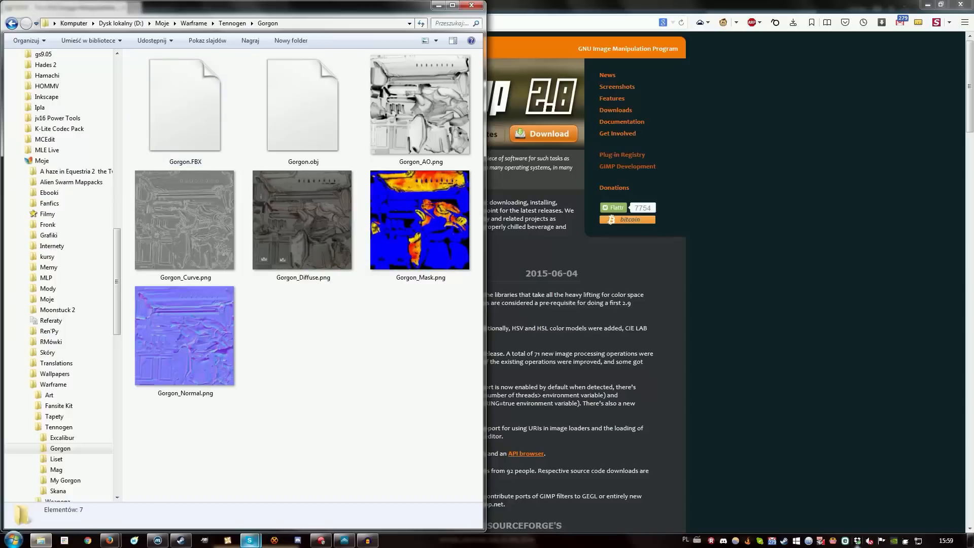
Switch to Warframe TennoGen and import Gorgon.obj from the Gorgon folder into the scene.
left_click(368, 540)
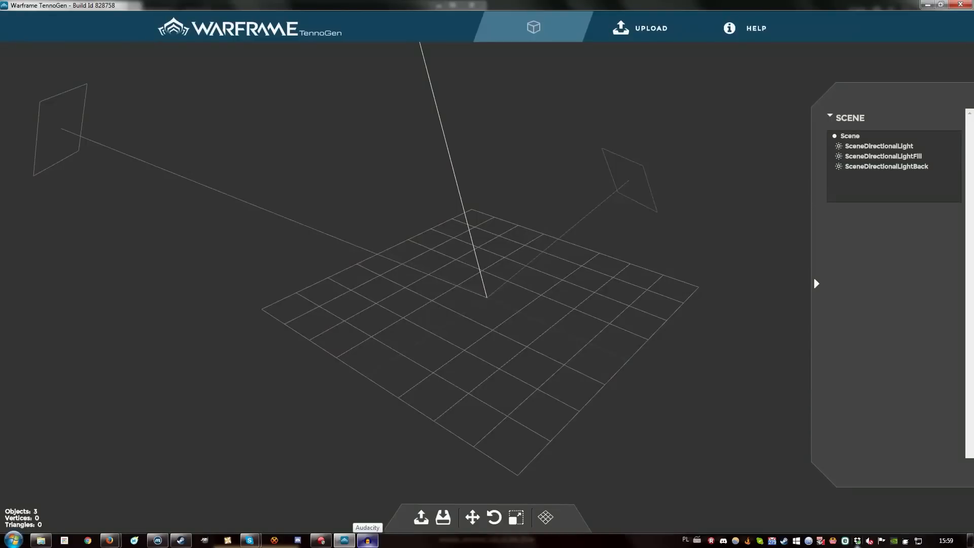
left_click(41, 541)
left_click_drag(335, 6, 96, 30)
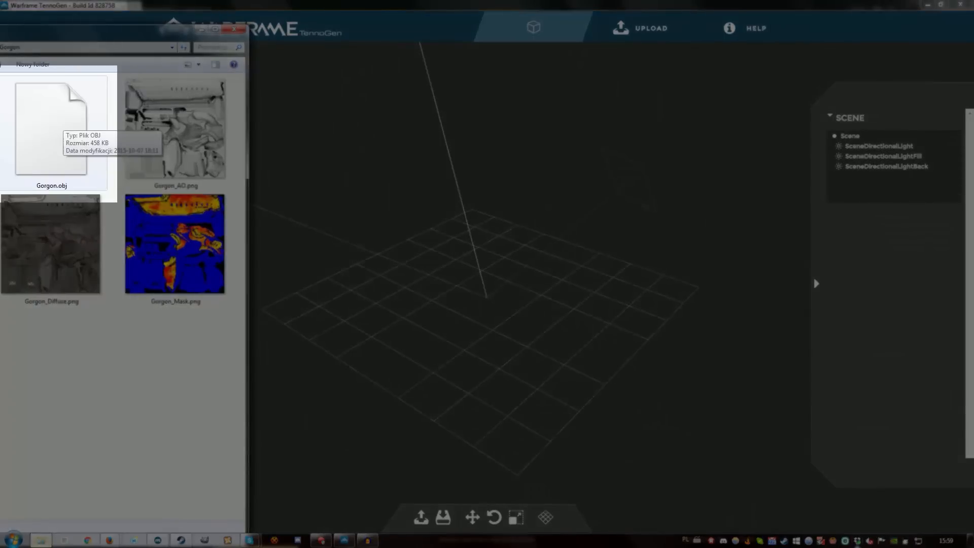
left_click_drag(76, 153, 505, 277)
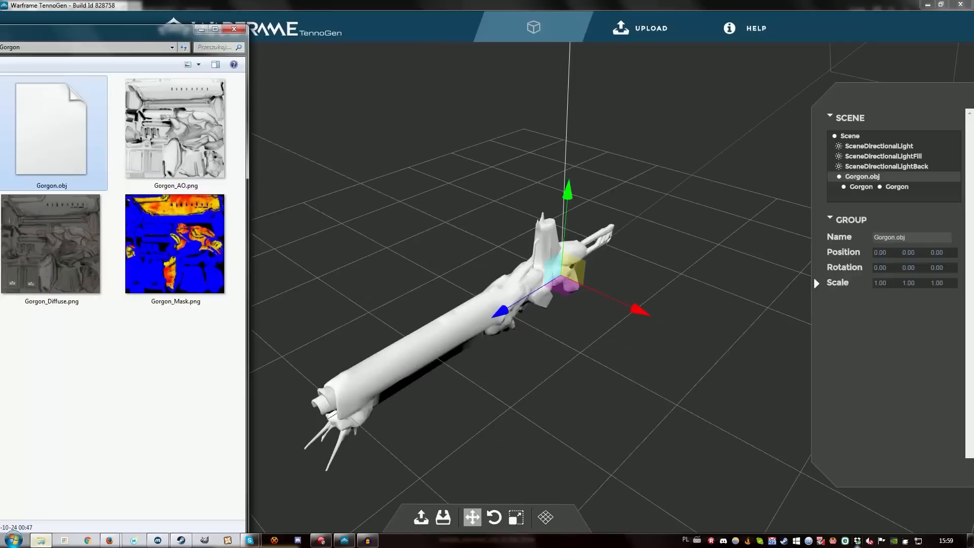
Examine the imported Gorgon model from several sides and distances, and select its mesh.
left_click_drag(406, 284, 589, 233)
scroll(488, 287, "up", 5)
scroll(487, 287, "down", 6)
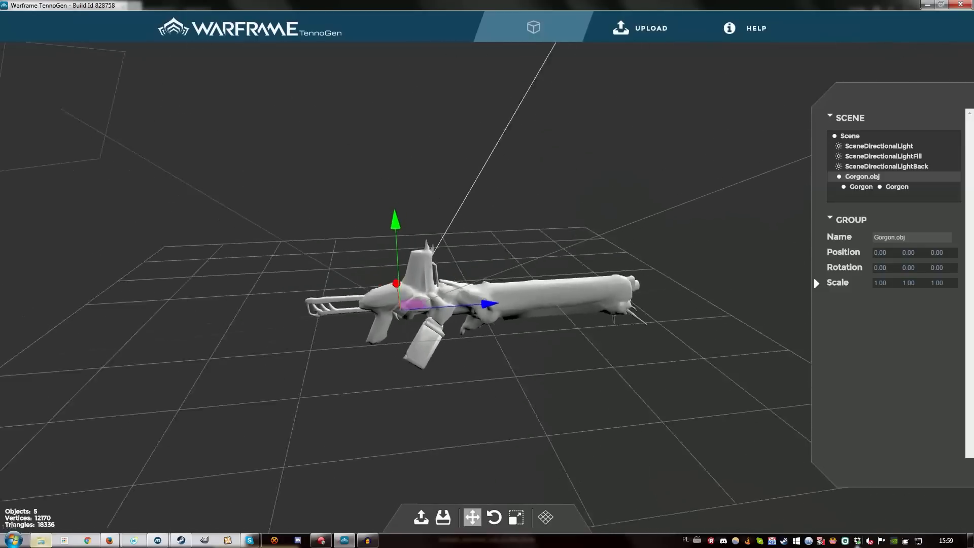
left_click_drag(588, 284, 452, 297)
scroll(487, 286, "up", 3)
scroll(488, 286, "down", 3)
scroll(487, 287, "up", 2)
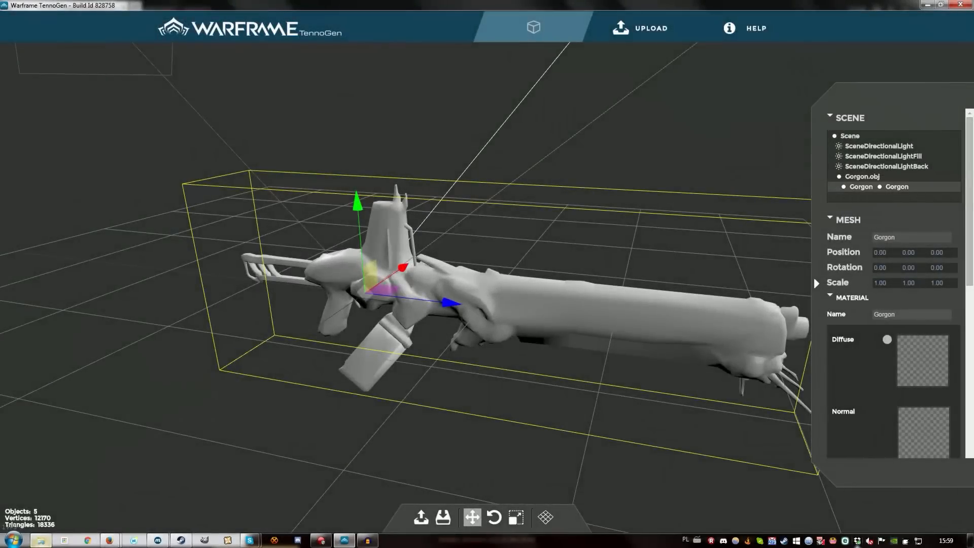
Review the texture slots of the Gorgon mesh's material, from Diffuse down to Emissive.
scroll(893, 284, "down", 5)
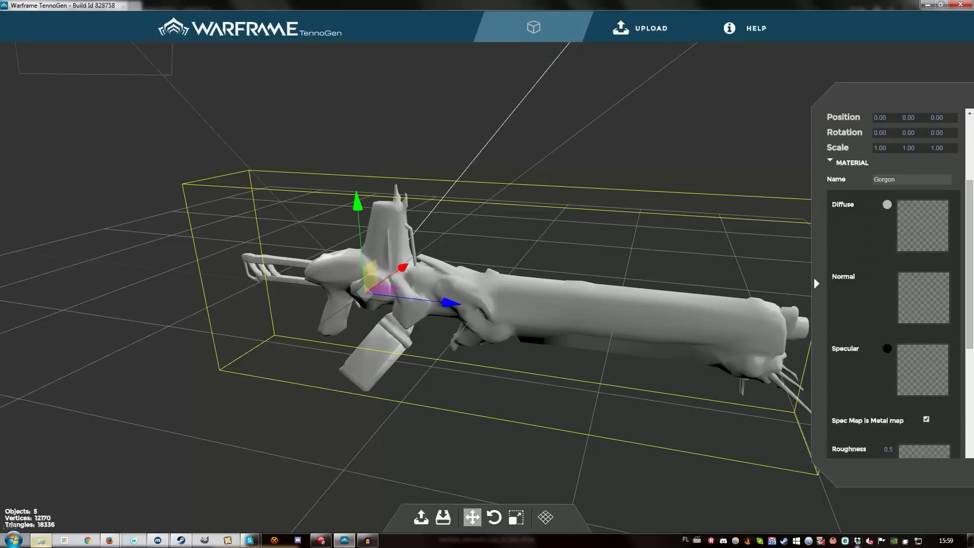
scroll(893, 284, "down", 8)
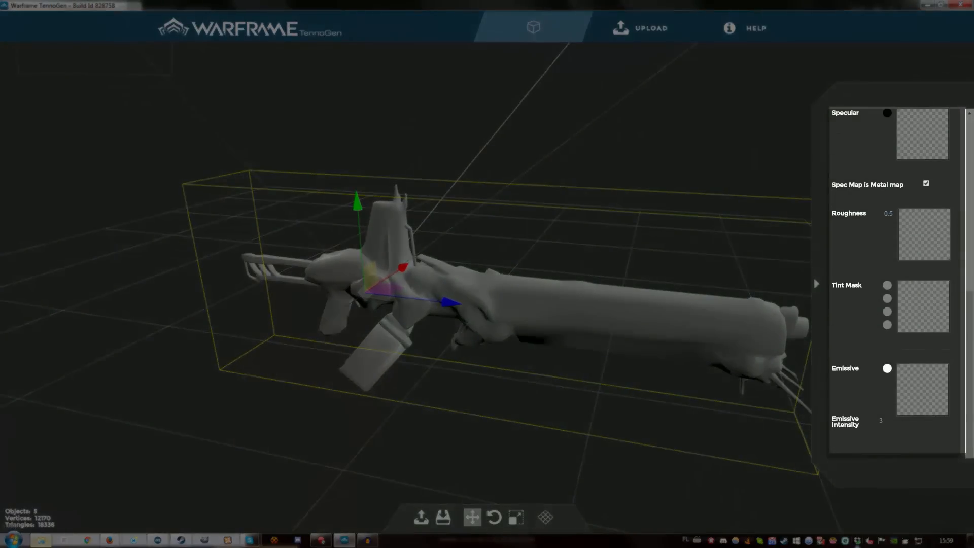
scroll(893, 284, "down", 5)
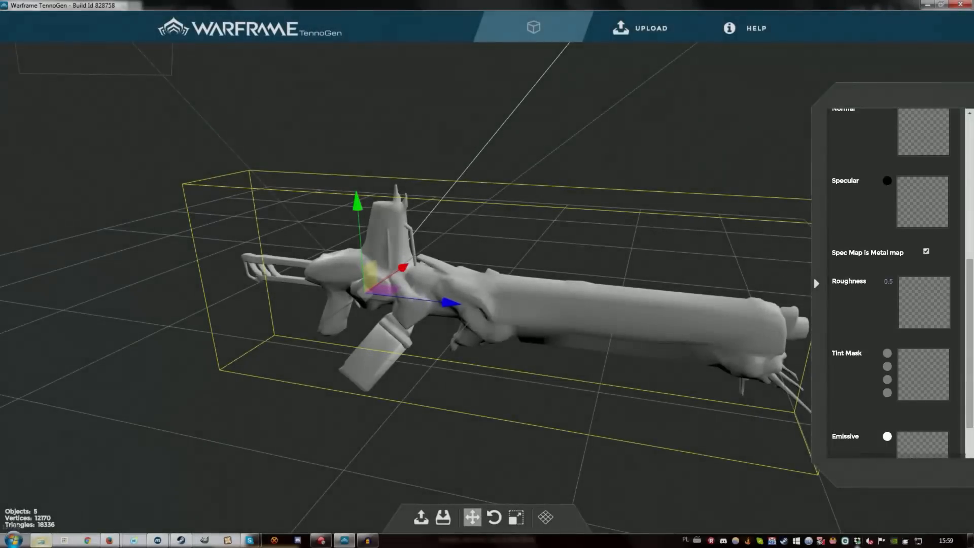
scroll(893, 284, "down", 2)
scroll(893, 284, "up", 9)
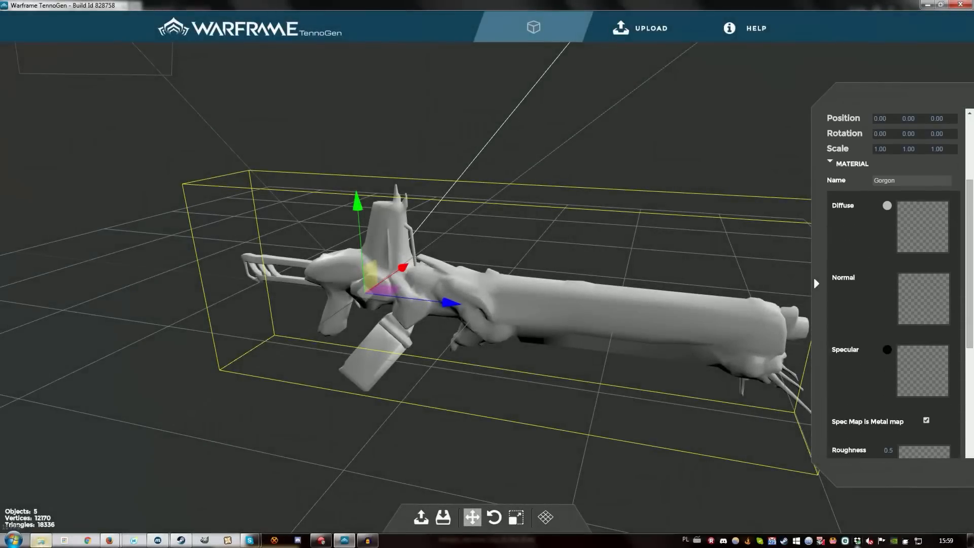
scroll(893, 284, "down", 1)
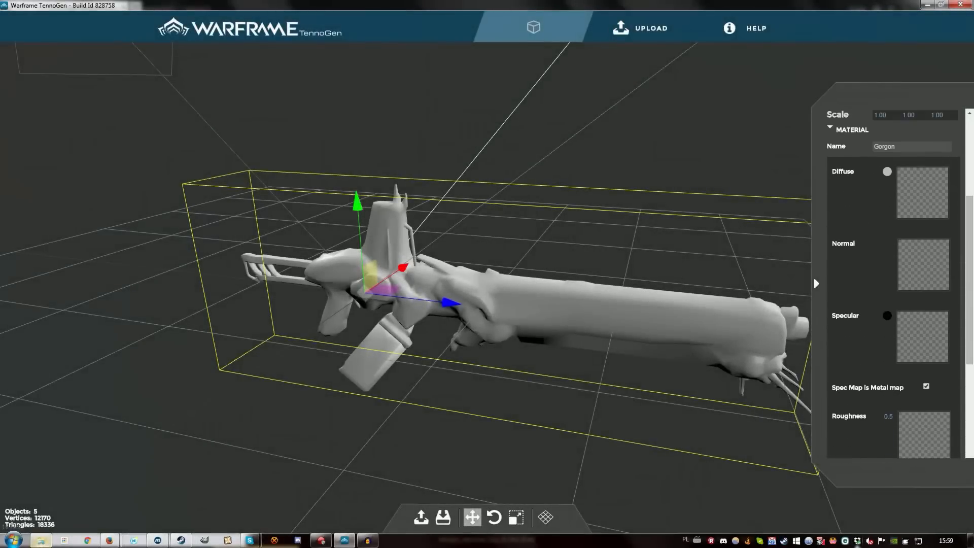
Assign Gorgon_Diffuse.png as the Diffuse map of the Gorgon material and check it on the model.
left_click(41, 541)
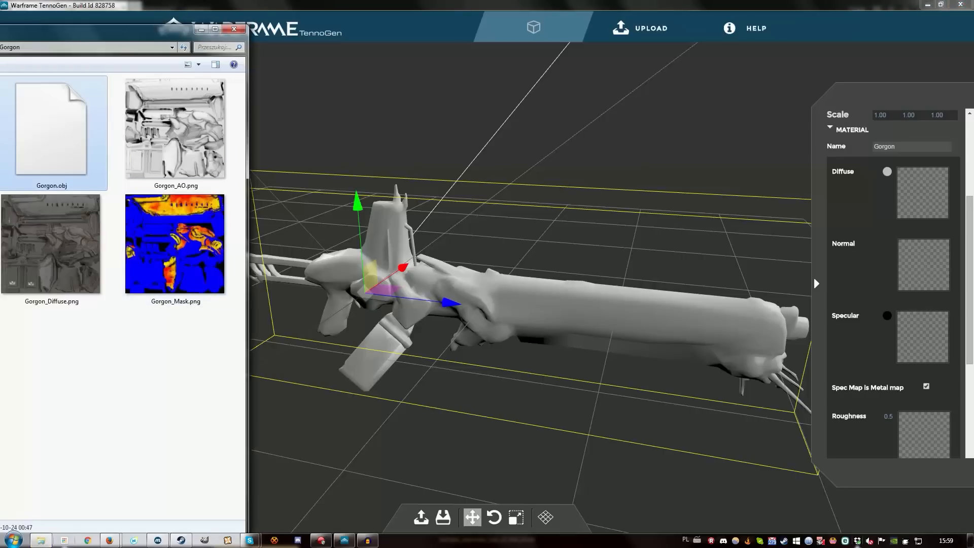
left_click_drag(116, 35, 262, 30)
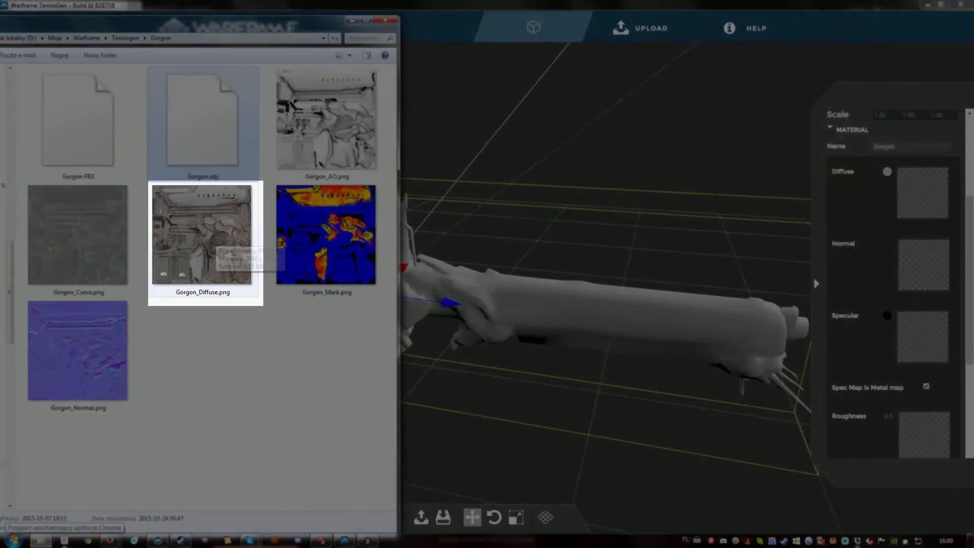
left_click(208, 241)
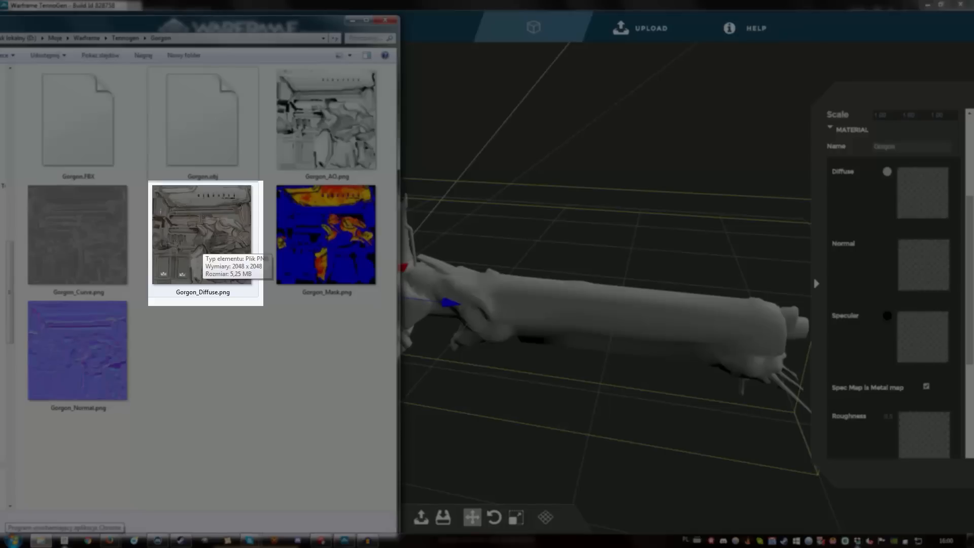
left_click_drag(209, 250, 908, 192)
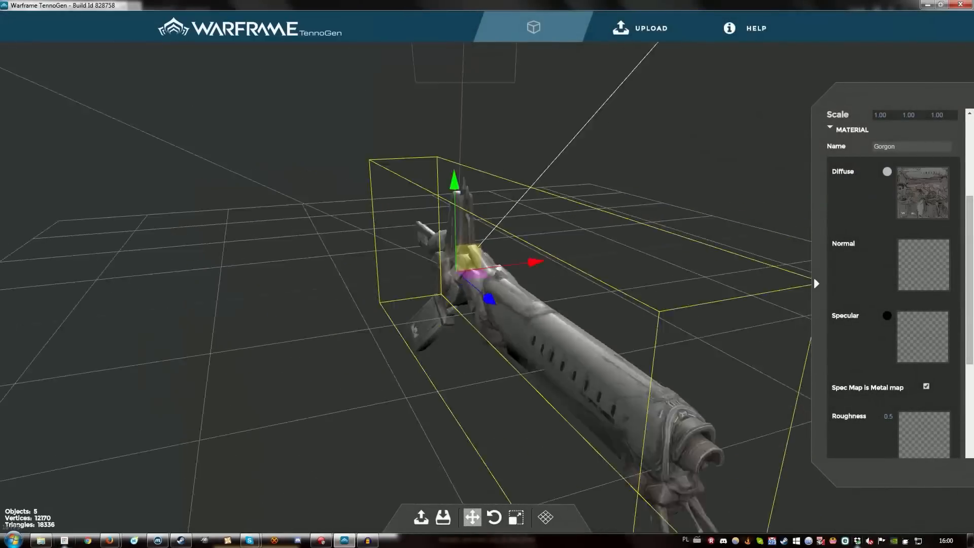
left_click_drag(355, 330, 532, 322)
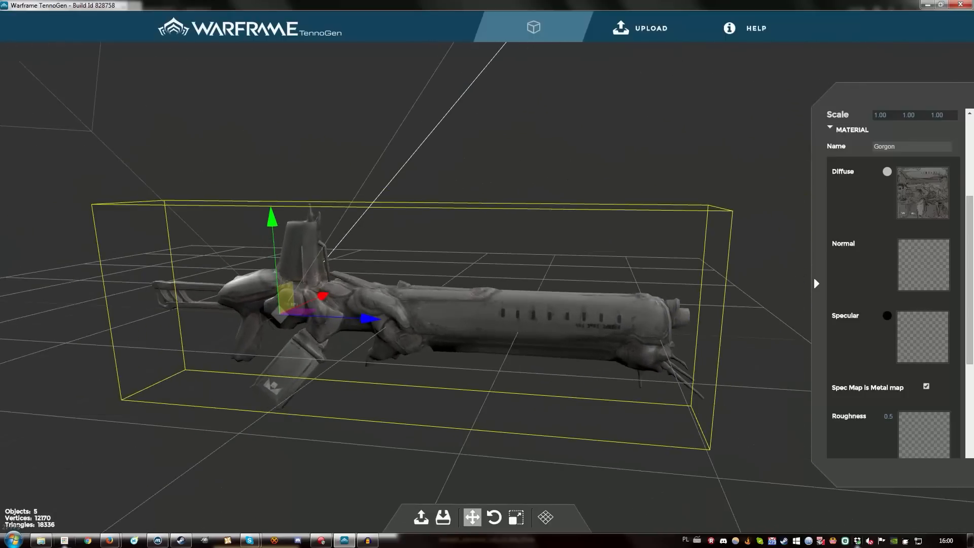
Assign Gorgon_Normal.png as the Normal map and Gorgon_AO.png as the Specular map of the Gorgon material.
key("alt+Tab")
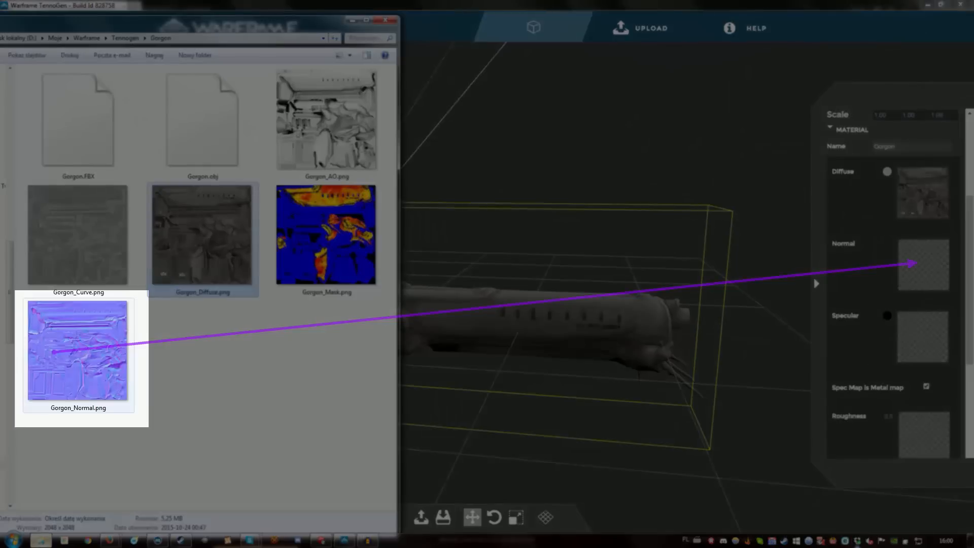
left_click_drag(77, 350, 914, 264)
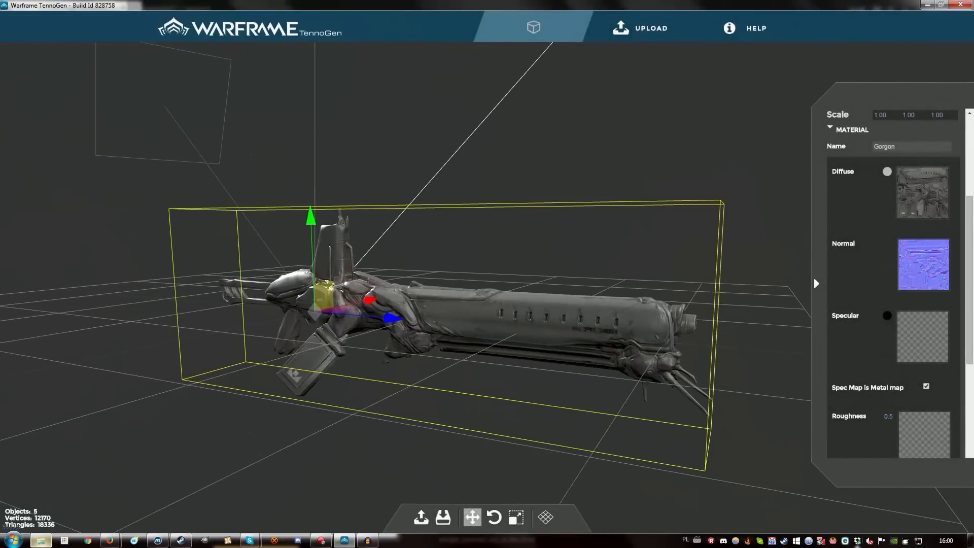
key("alt+Tab")
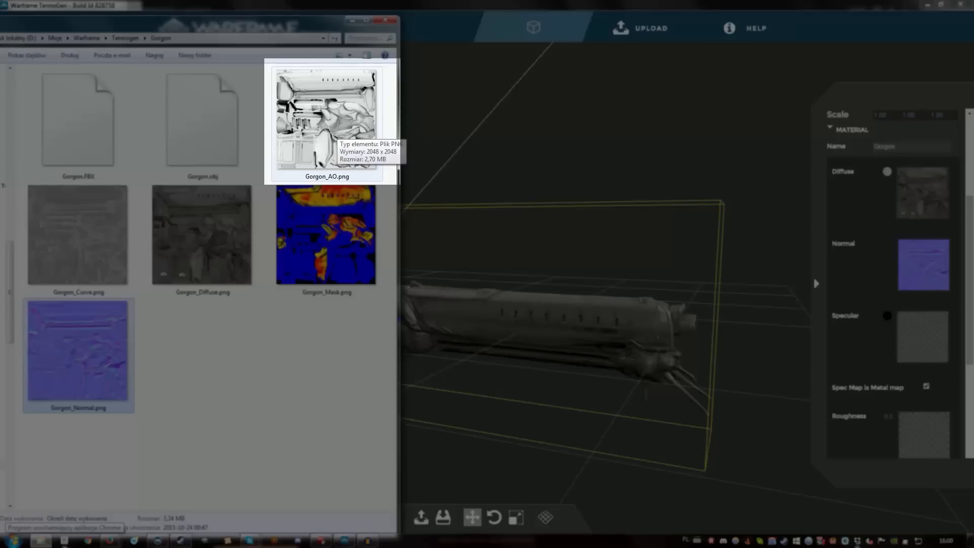
left_click_drag(337, 130, 921, 335)
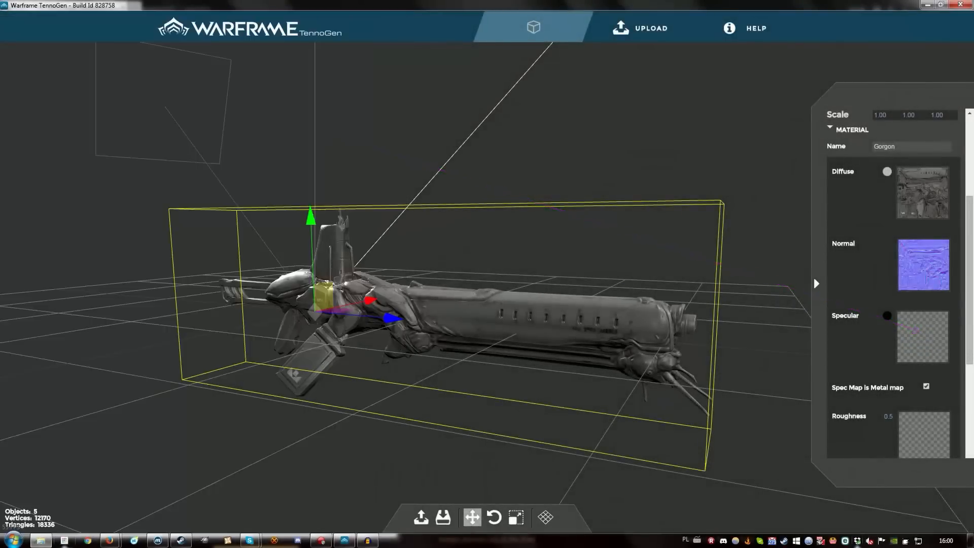
left_click_drag(487, 305, 660, 317)
Assign Gorgon_Curve.png as the Roughness map of the Gorgon material.
scroll(893, 283, "down", 3)
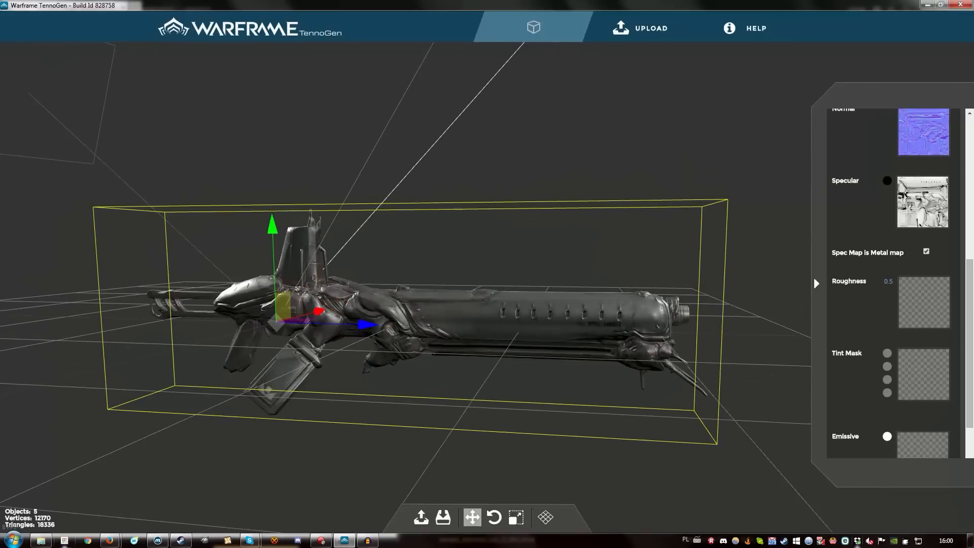
left_click(41, 541)
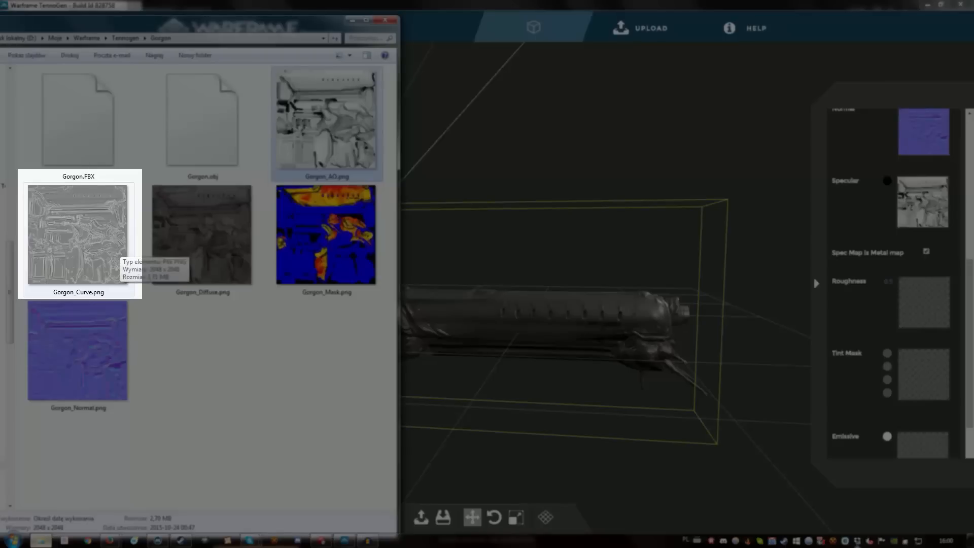
left_click(120, 247)
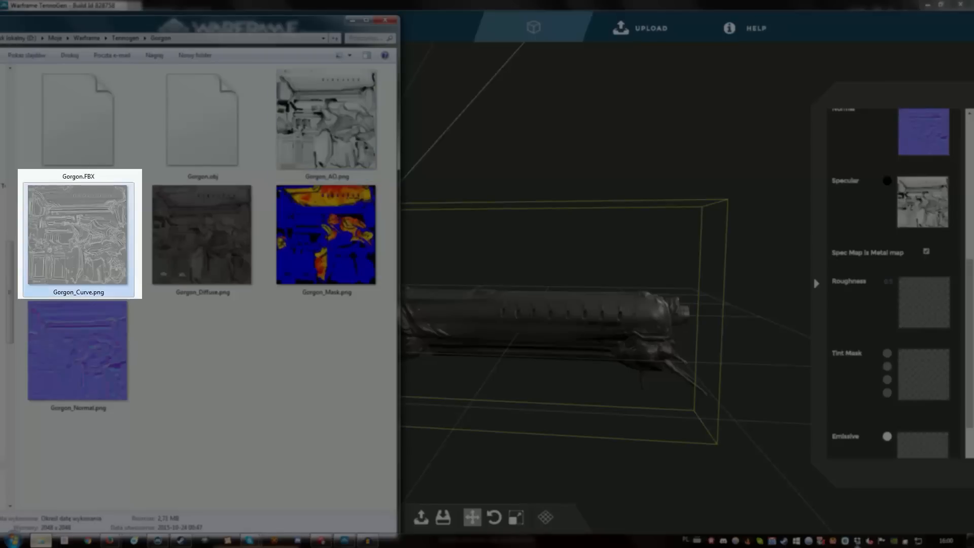
left_click_drag(119, 247, 927, 304)
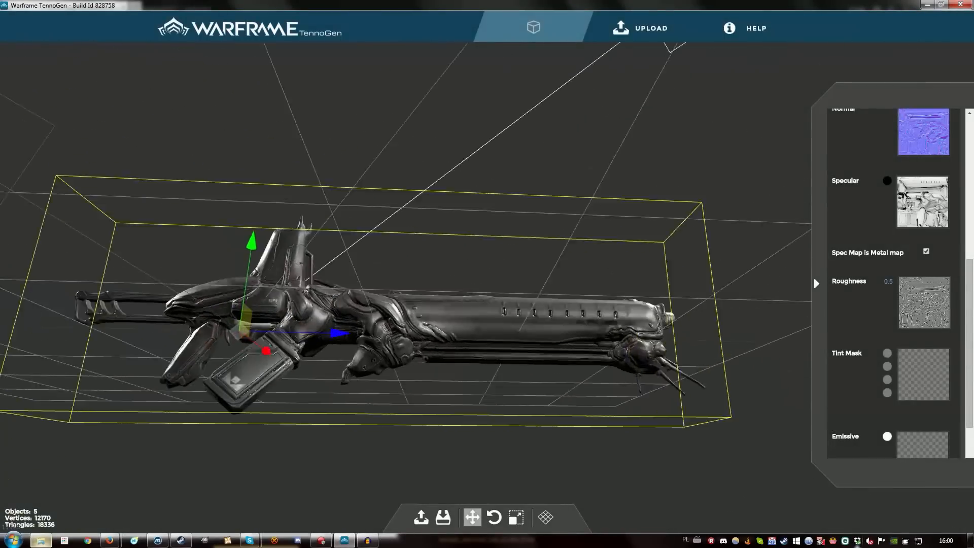
Assign Gorgon_Mask.png as the Tint Mask of the Gorgon material.
scroll(895, 283, "down", 2)
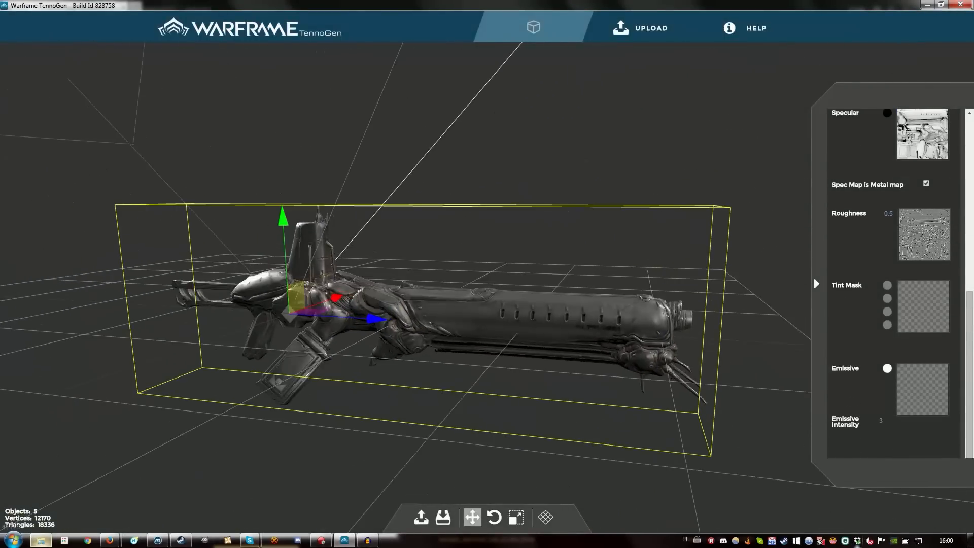
left_click(40, 540)
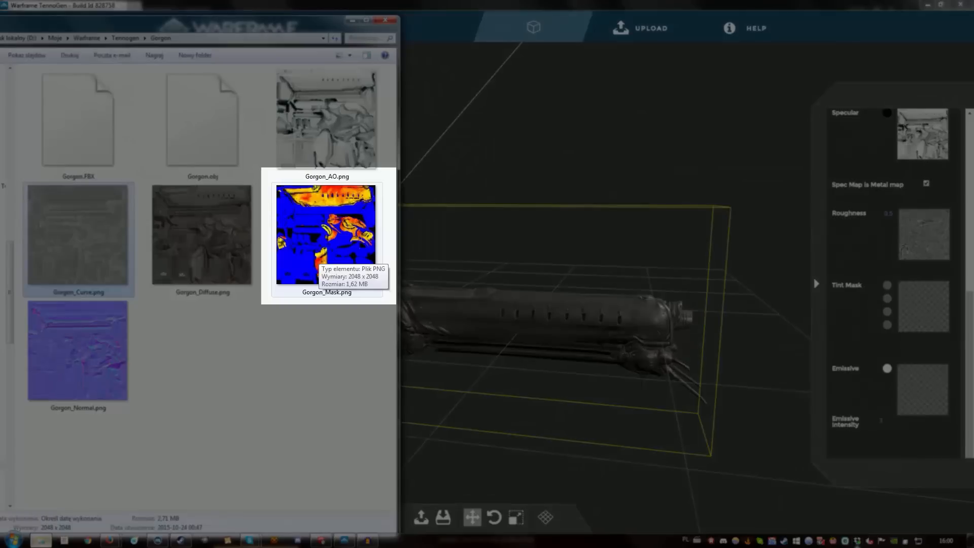
left_click(324, 254)
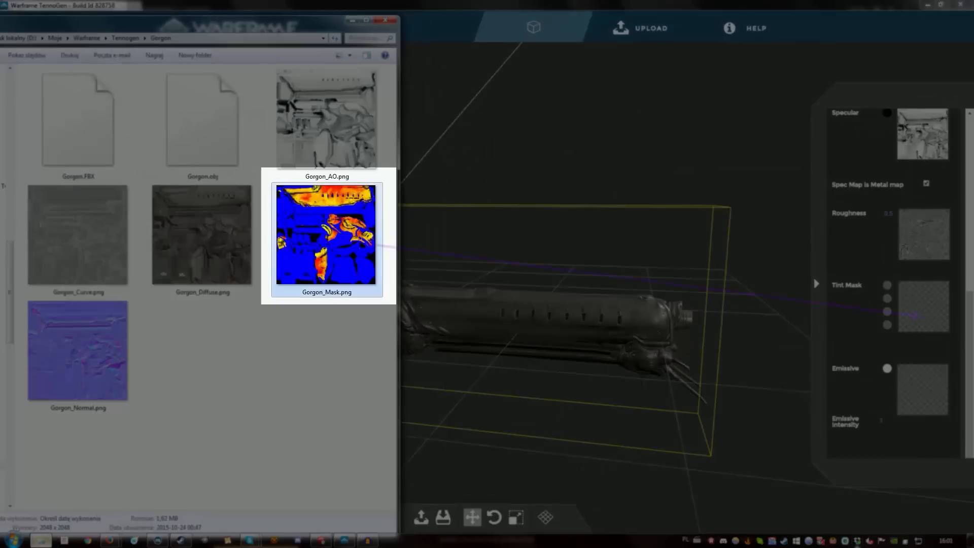
left_click_drag(314, 257, 915, 306)
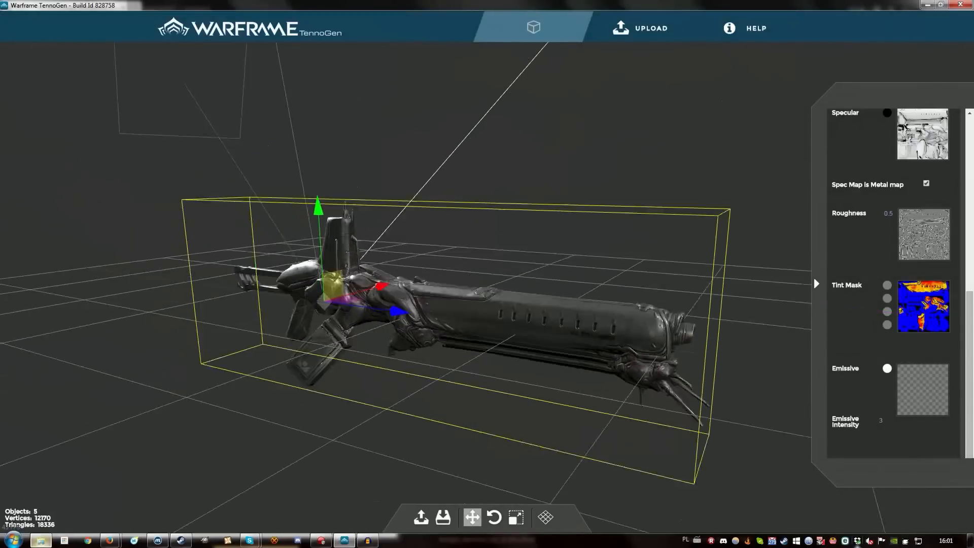
Set the first tint mask colour to pure red and the second to bright green.
left_click(887, 285)
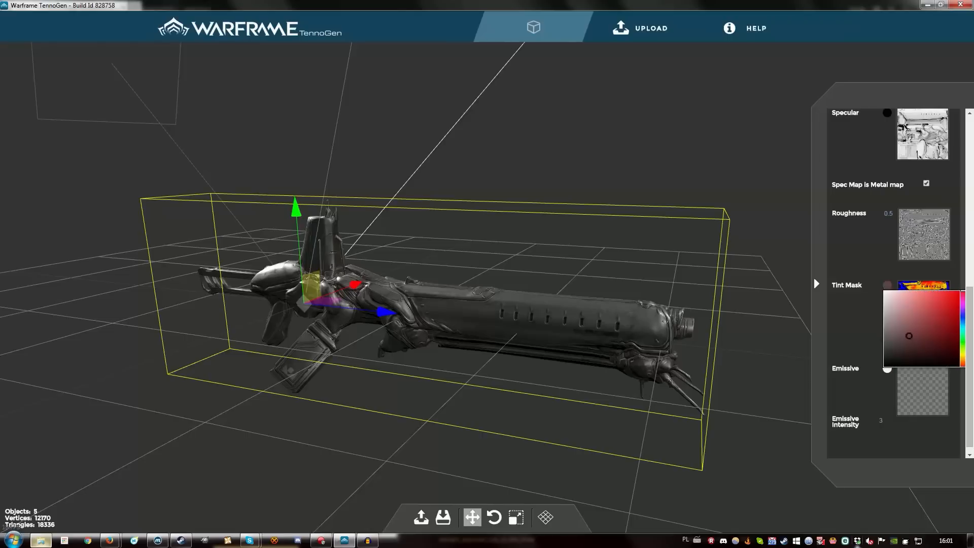
left_click(862, 299)
left_click(887, 299)
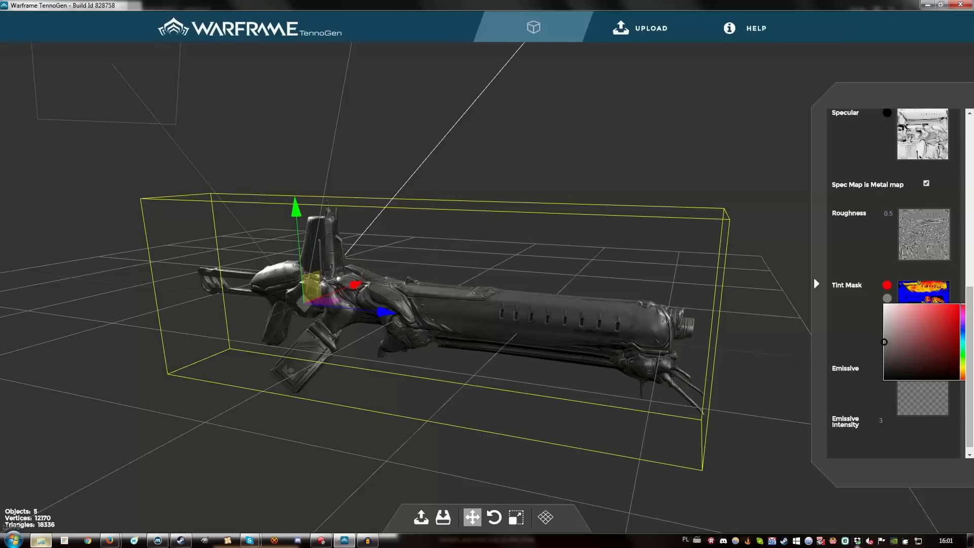
left_click(963, 353)
left_click(863, 312)
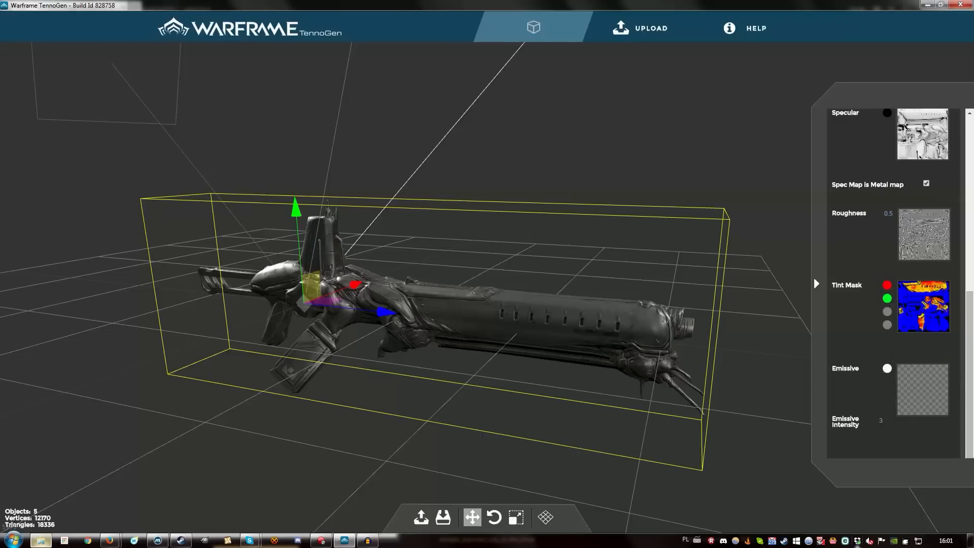
Set the third tint mask colour to blue and the fourth to yellow-green, and check the tinting on the model.
left_click(887, 312)
left_click(962, 342)
left_click(960, 318)
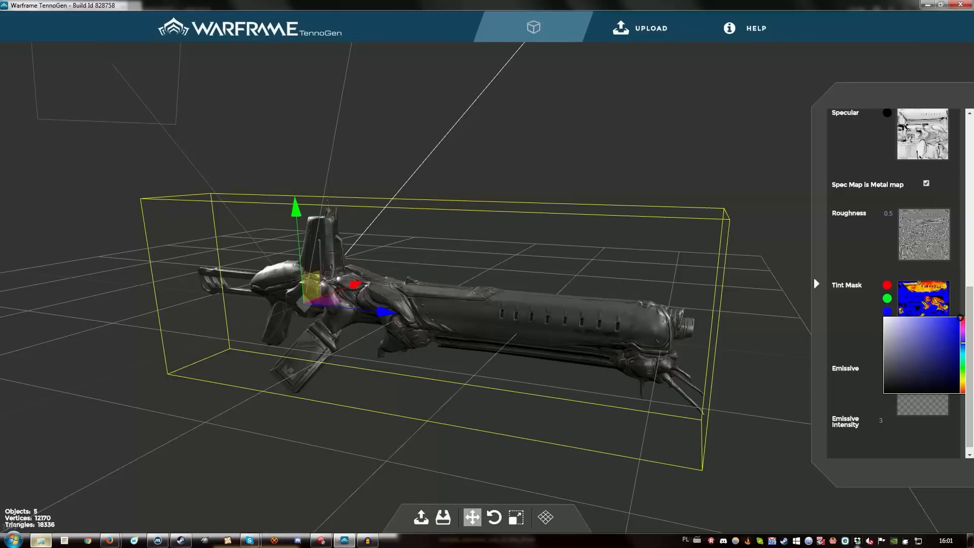
left_click(863, 325)
left_click(887, 324)
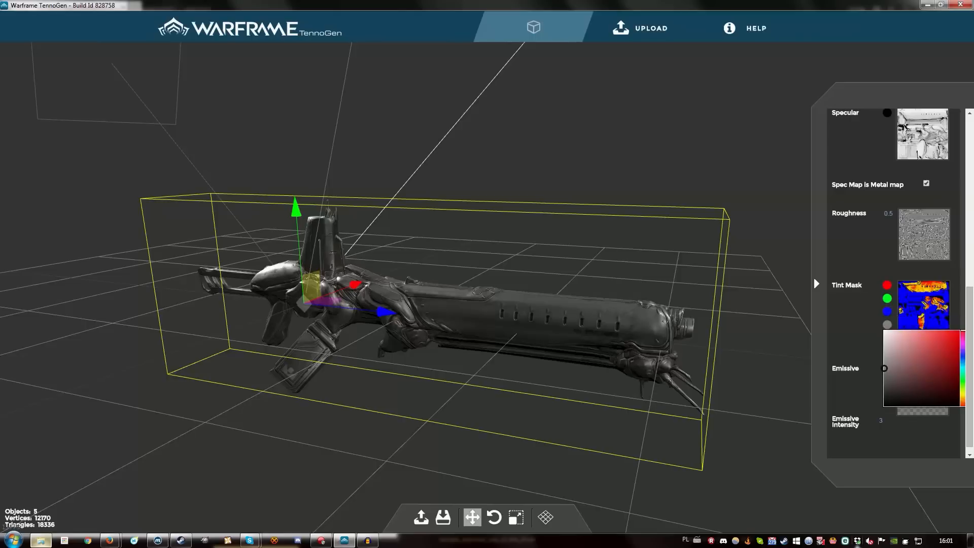
left_click(962, 390)
left_click(960, 331)
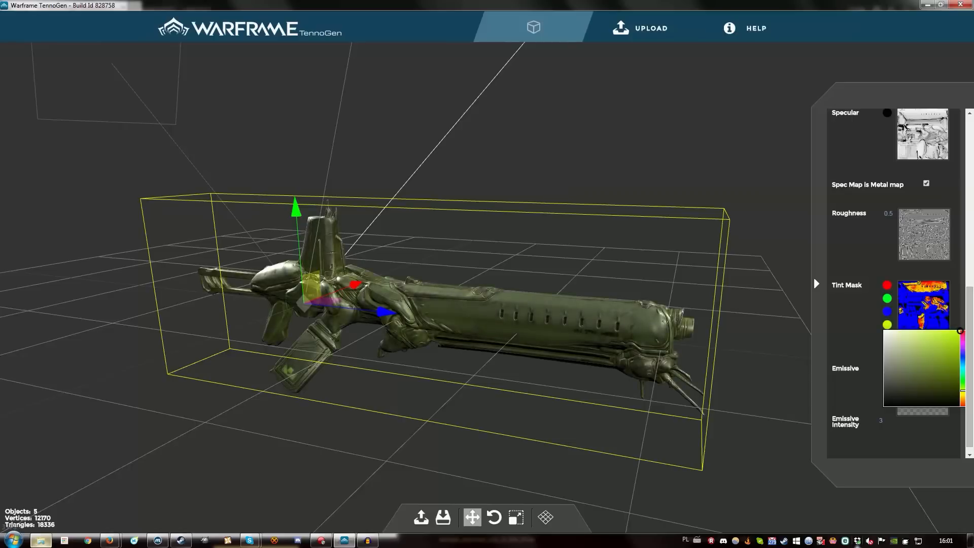
mouse_move(457, 304)
left_mouse_down()
mouse_move(502, 269)
mouse_move(335, 287)
mouse_move(182, 285)
mouse_move(405, 304)
mouse_move(487, 287)
mouse_move(406, 317)
mouse_move(254, 289)
mouse_move(355, 299)
mouse_move(456, 295)
mouse_move(253, 294)
mouse_move(467, 292)
left_mouse_up()
mouse_move(358, 321)
left_mouse_down()
mouse_move(410, 322)
mouse_move(345, 322)
left_mouse_up()
left_click_drag(406, 300, 355, 299)
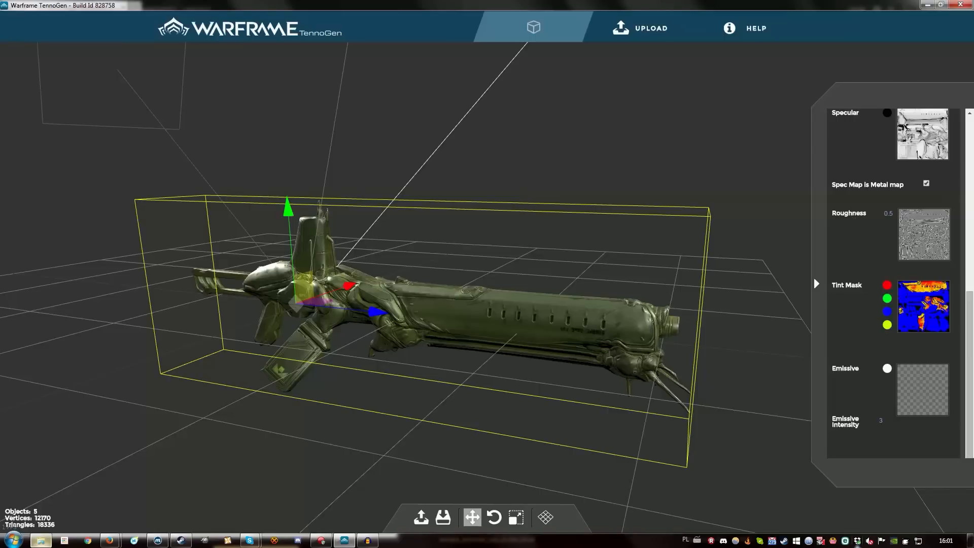
Assign Gorgon_Emissive_1_0.png from the My Gorgon folder as the Emissive map of the Gorgon material.
scroll(893, 283, "up", 10)
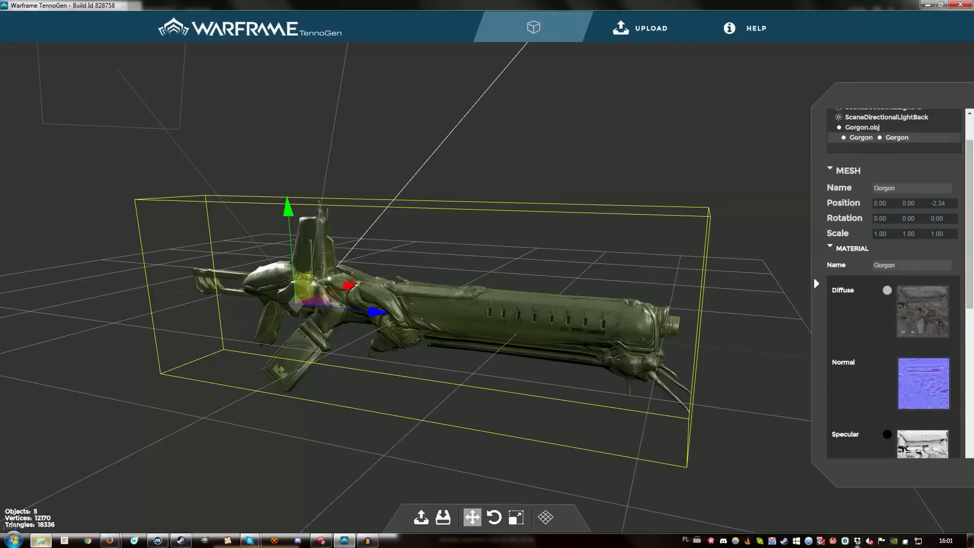
scroll(893, 283, "down", 8)
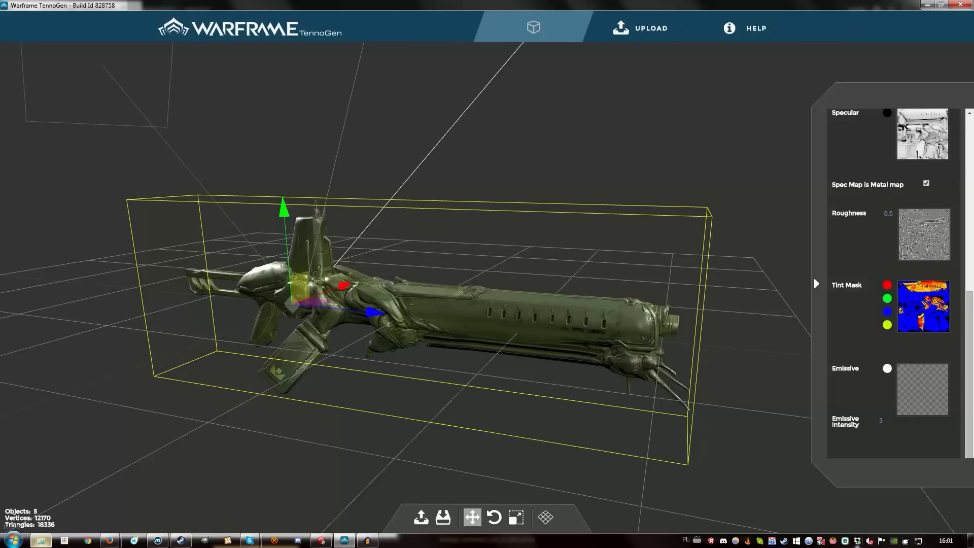
key("alt+Tab")
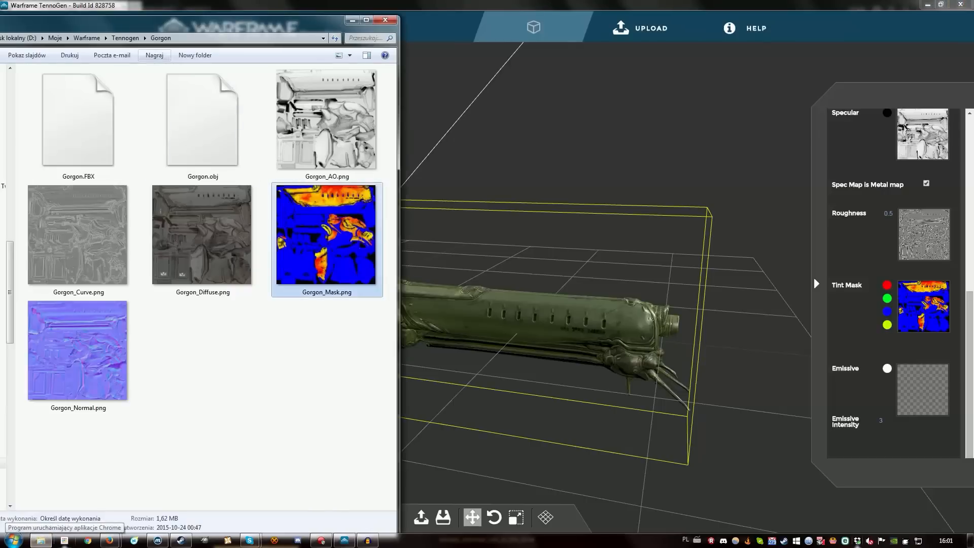
left_click_drag(160, 23, 181, 10)
left_click(146, 25)
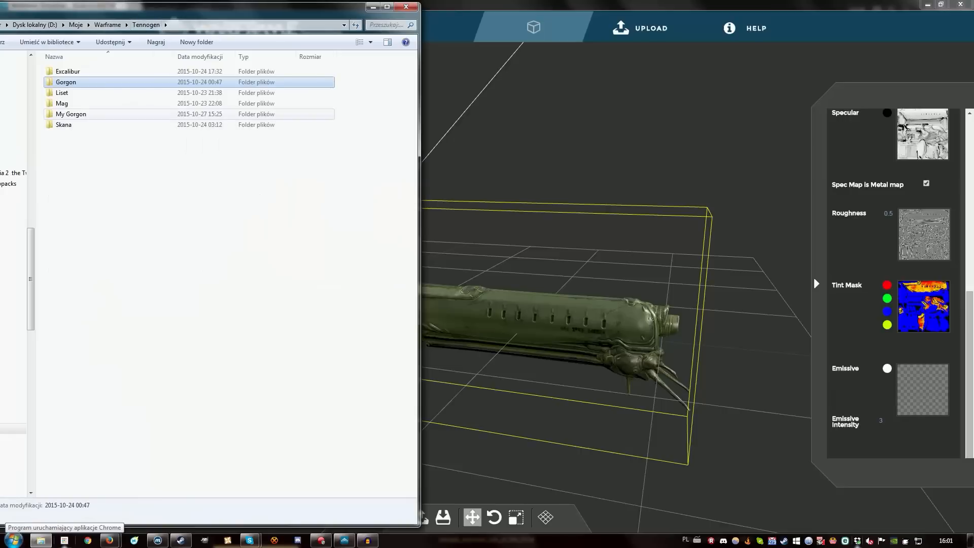
double_click(84, 113)
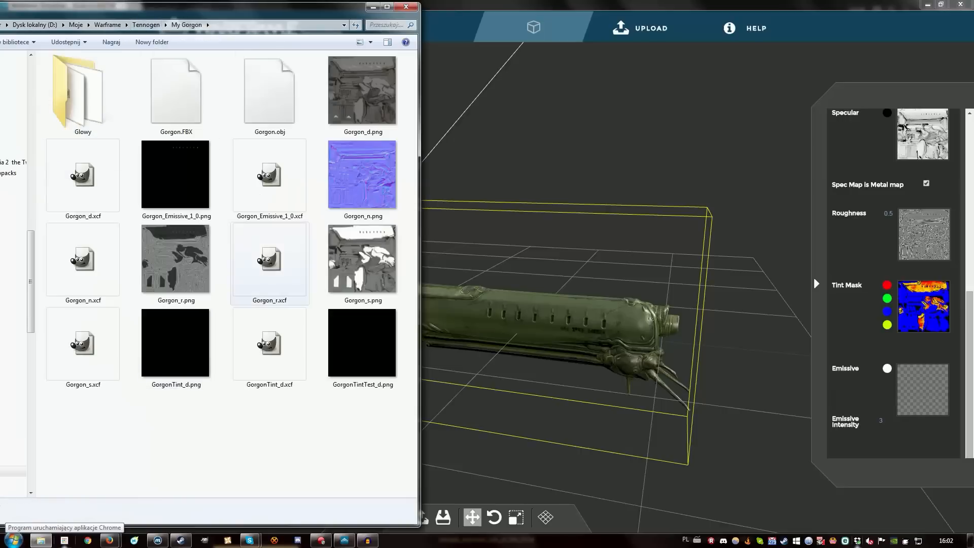
mouse_move(178, 183)
left_mouse_down()
mouse_move(185, 206)
mouse_move(703, 399)
mouse_move(913, 391)
left_mouse_up()
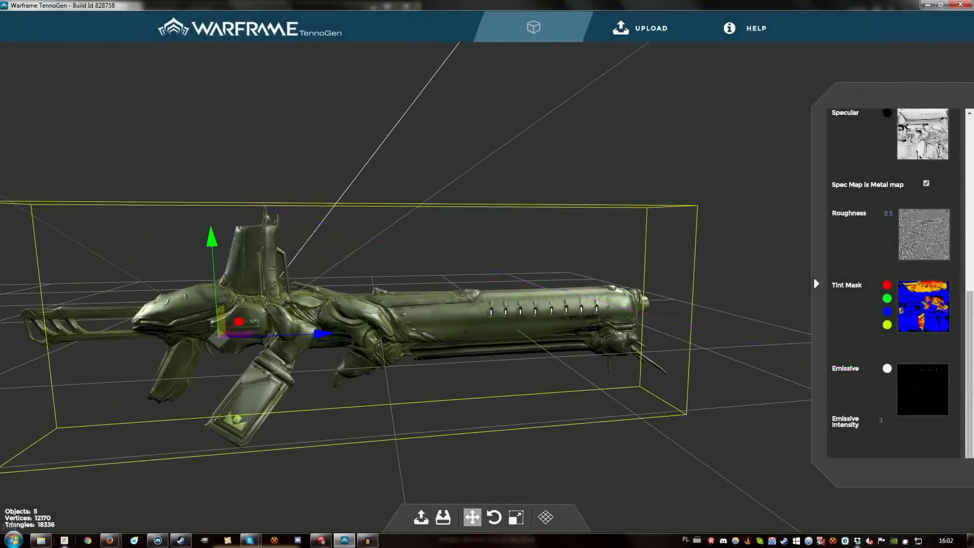
Set the Emissive Intensity to 10 and the emissive colour to pure red, watching the glowing slots on the barrel.
mouse_move(487, 284)
left_mouse_down()
mouse_move(315, 284)
mouse_move(477, 284)
left_mouse_up()
scroll(477, 285, "up", 5)
scroll(477, 284, "up", 2)
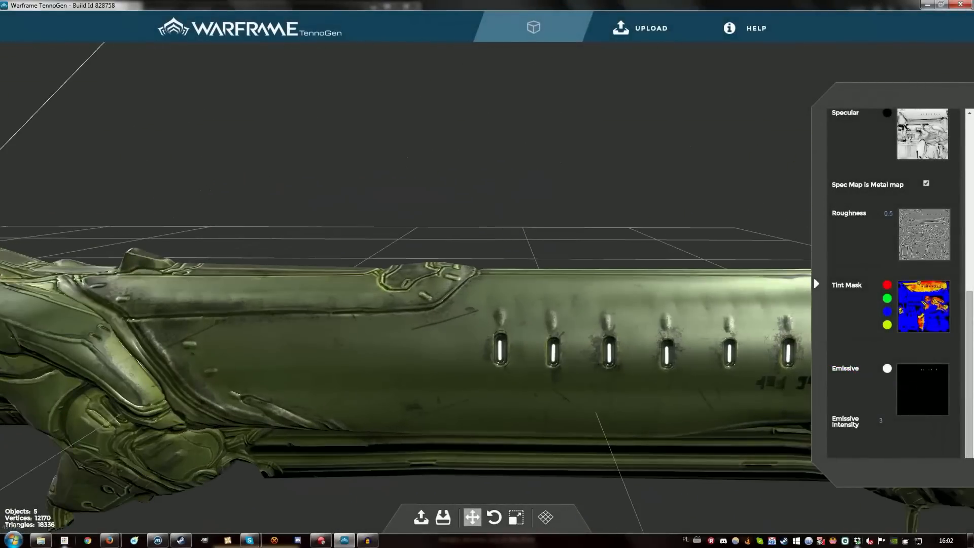
left_click_drag(883, 420, 969, 421)
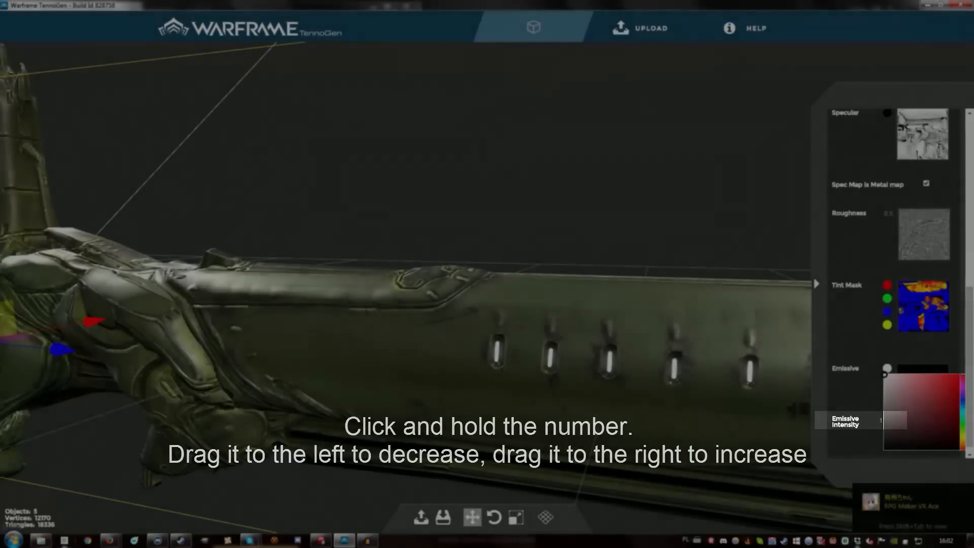
left_click(960, 374)
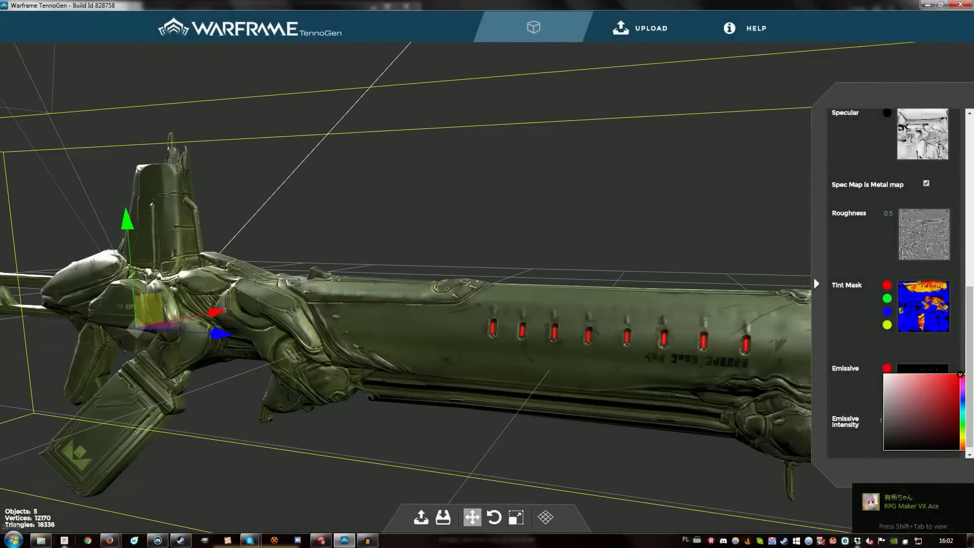
Examine the textured Gorgon from several angles and review all of its assigned material maps.
mouse_move(487, 238)
left_mouse_down()
mouse_move(284, 243)
mouse_move(599, 234)
mouse_move(498, 249)
left_mouse_up()
scroll(457, 284, "down", 4)
scroll(893, 284, "up", 8)
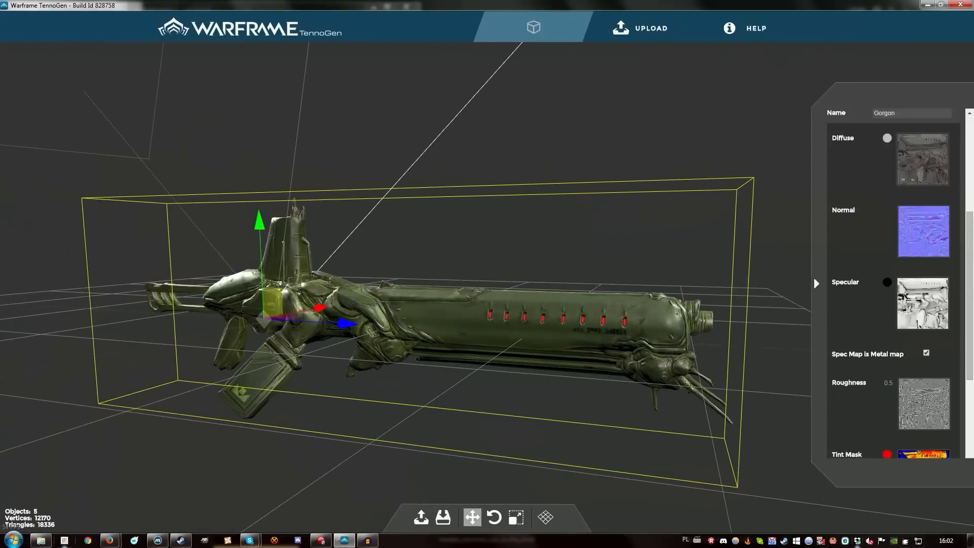
scroll(893, 284, "down", 2)
scroll(893, 284, "down", 6)
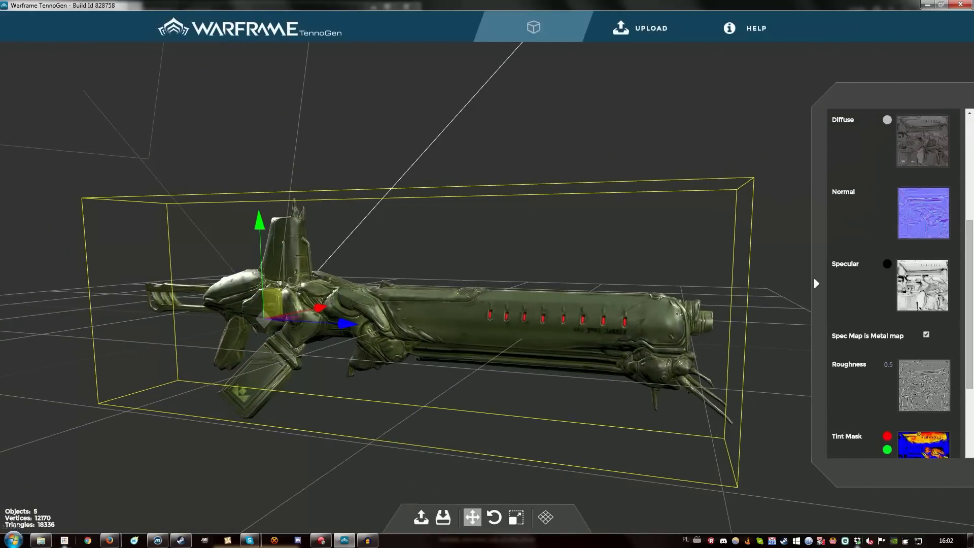
scroll(406, 285, "up", 3)
left_click_drag(355, 243, 305, 268)
scroll(375, 259, "down", 3)
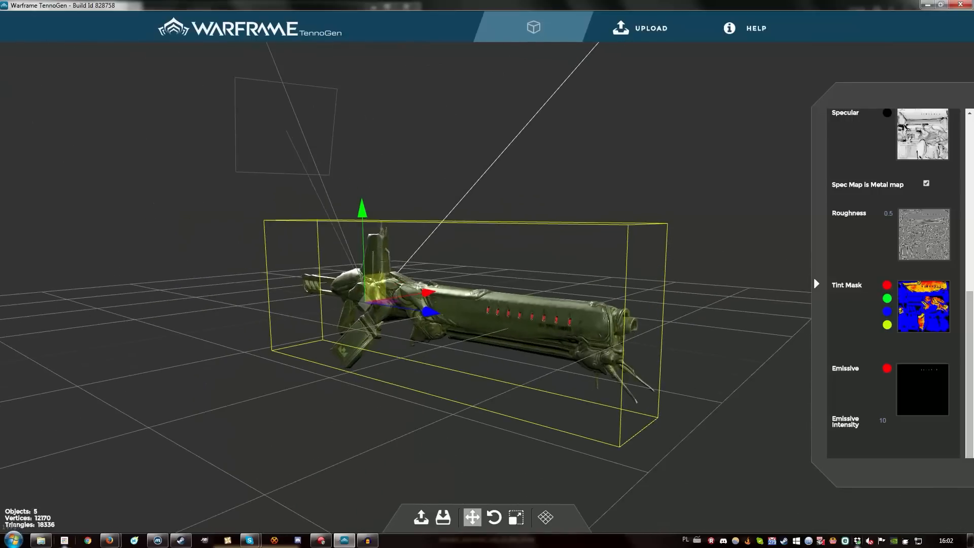
scroll(893, 280, "up", 6)
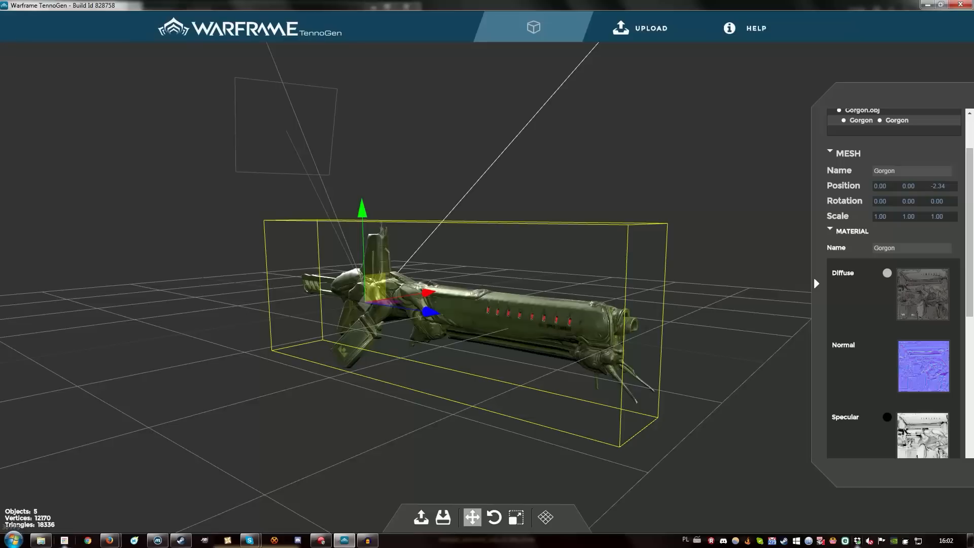
Open the Gorgon folder inside Tennogen and review the names of the supplied texture files.
left_click(41, 541)
left_click(146, 24)
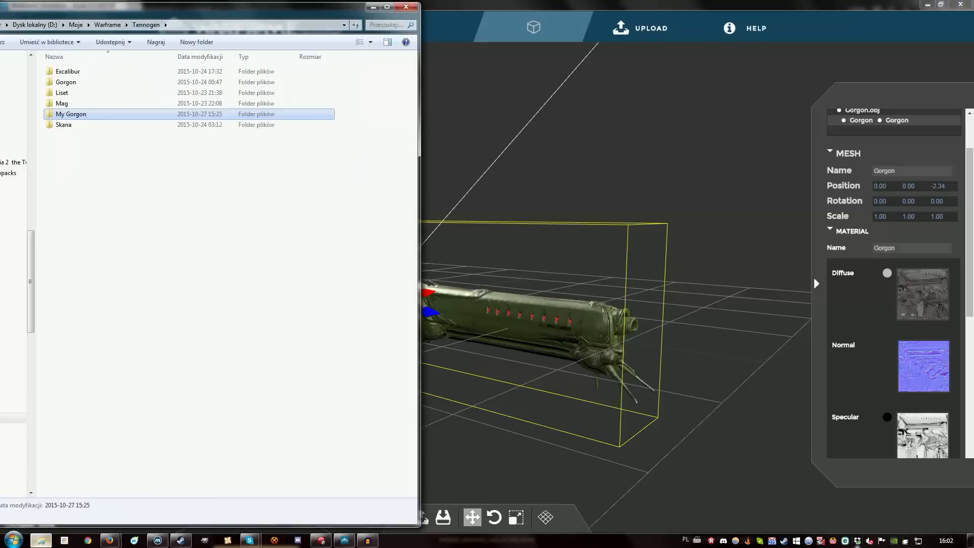
double_click(66, 81)
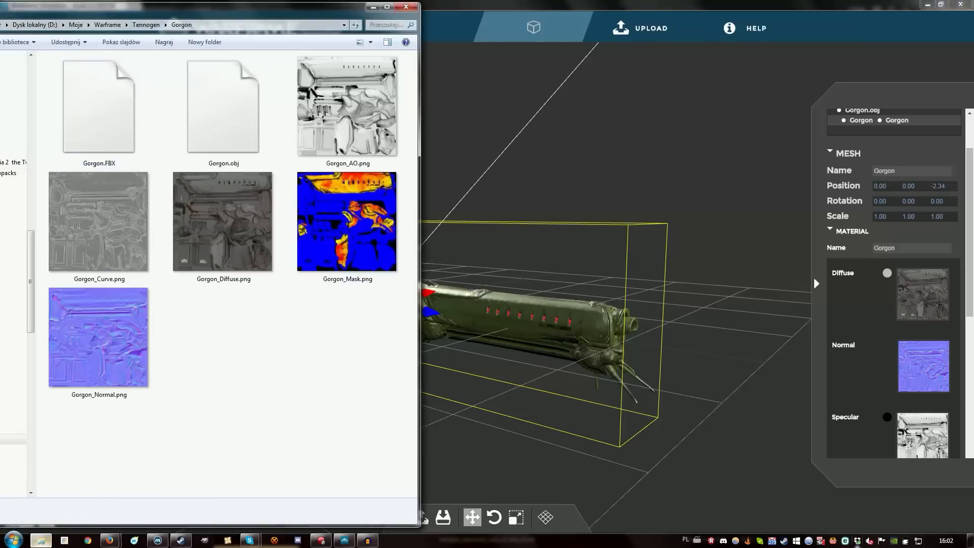
left_click_drag(533, 213, 569, 198)
left_click(40, 540)
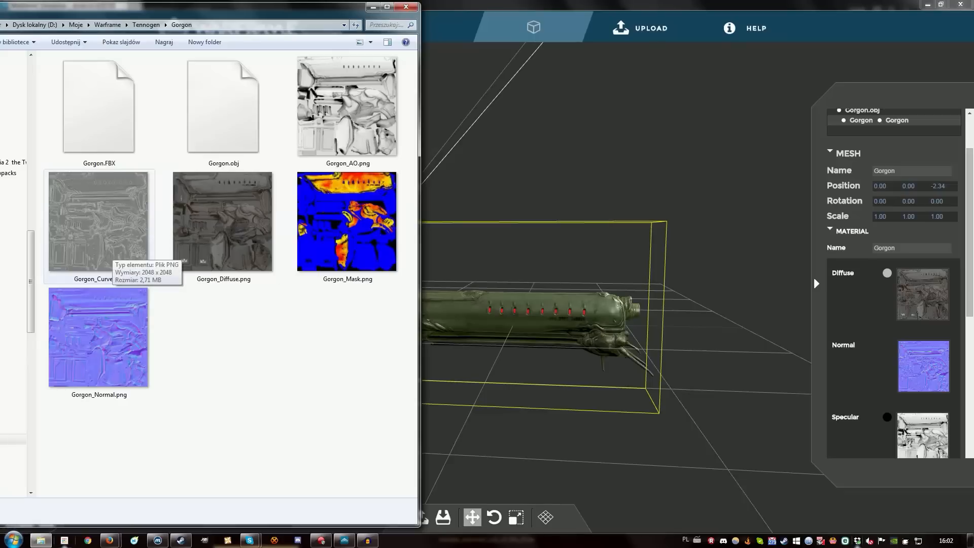
Open the Texturing Guide in the help section and read the file naming suffixes in the map checklist.
left_click(745, 28)
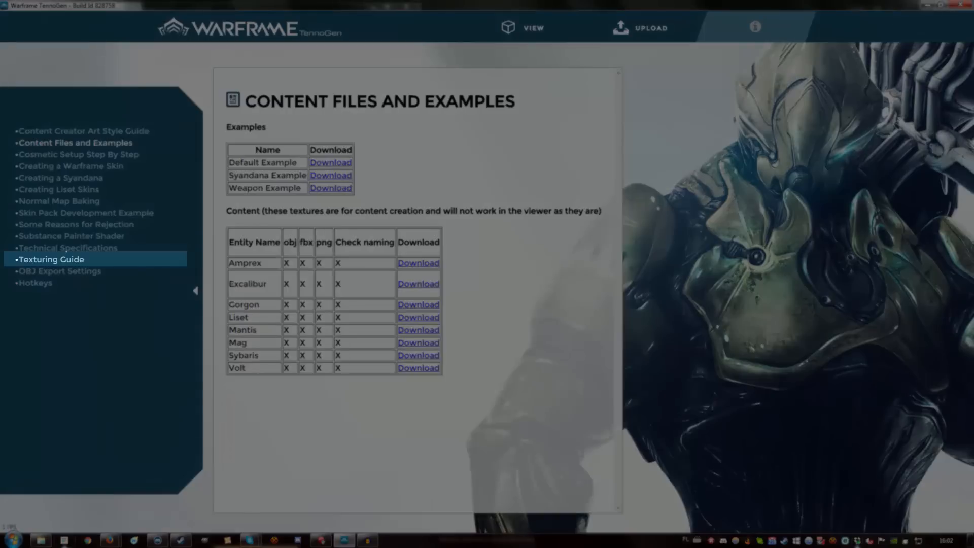
left_click(51, 260)
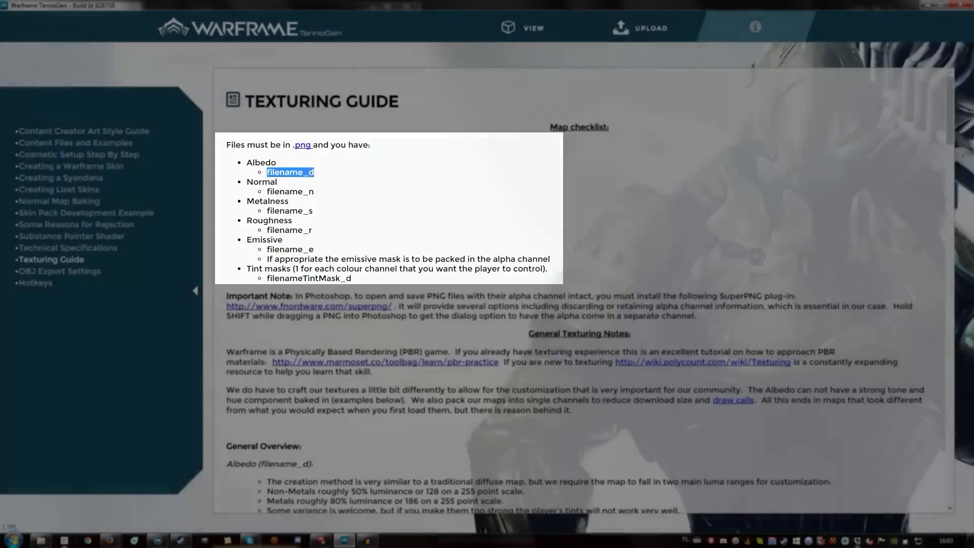
left_click_drag(315, 191, 274, 192)
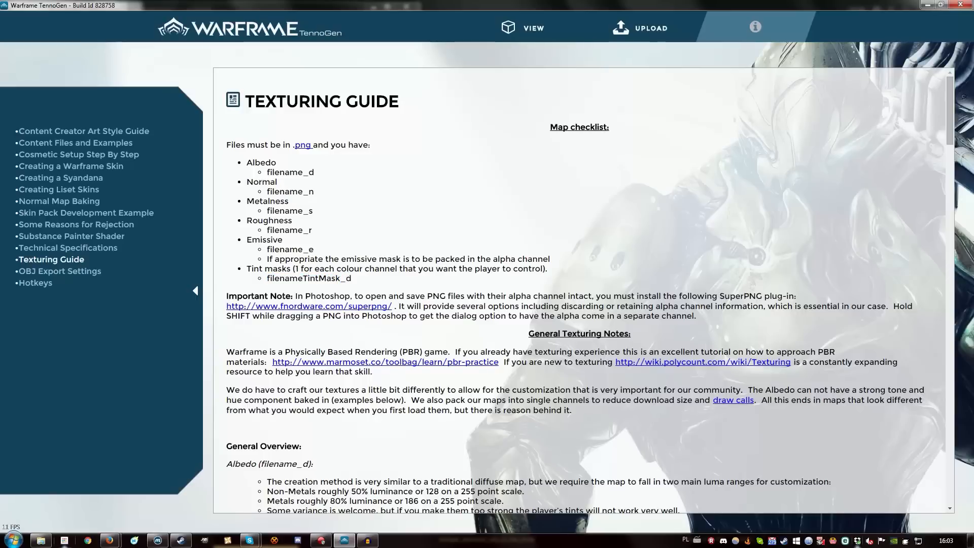
Skim the Texturing Guide's explanations of the individual maps down to Colour Customization and return to its beginning.
scroll(583, 289, "down", 3)
scroll(584, 289, "up", 3)
scroll(584, 289, "down", 3)
scroll(481, 462, "down", 15)
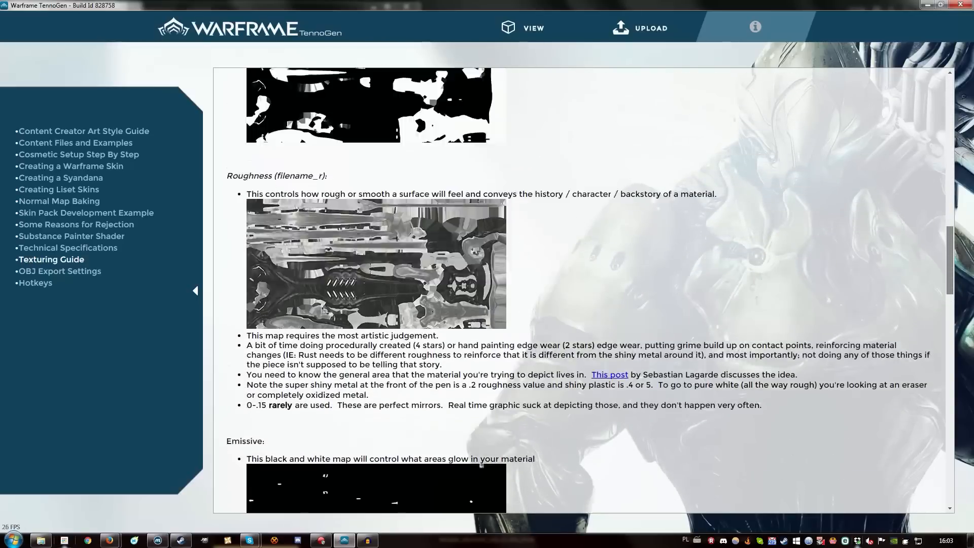
scroll(481, 462, "up", 15)
scroll(482, 462, "down", 14)
scroll(482, 462, "down", 12)
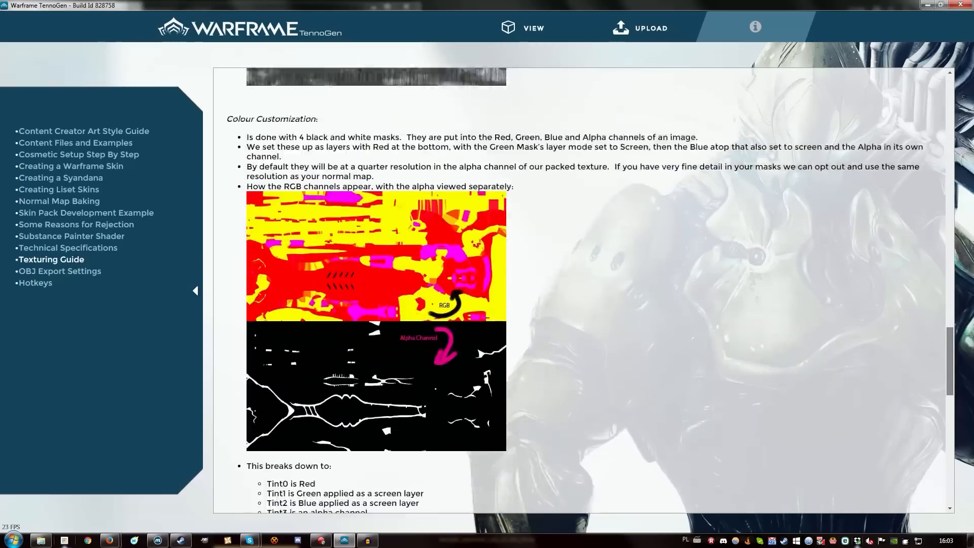
scroll(481, 462, "up", 16)
scroll(481, 462, "up", 12)
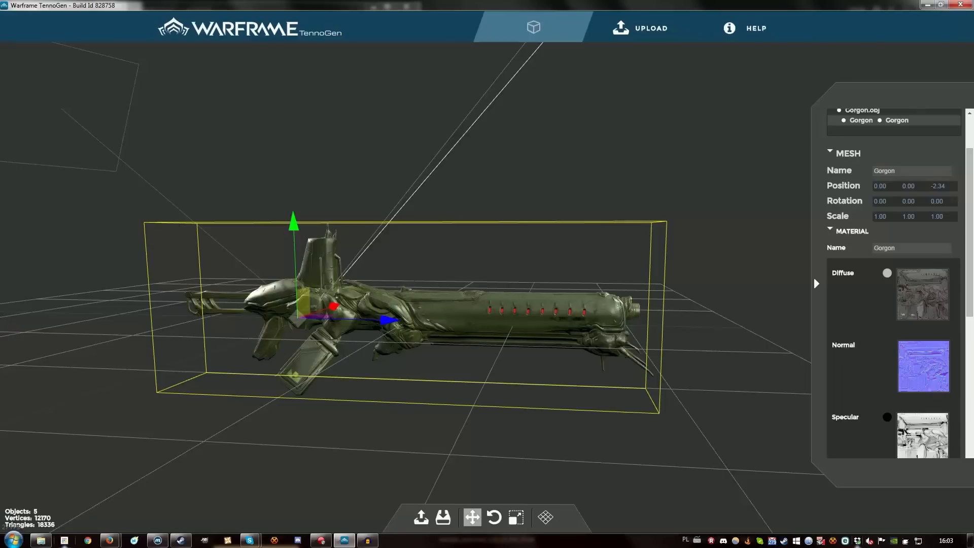
Switch to the file browser and open the My Gorgon folder inside Tennogen.
left_click_drag(457, 356, 500, 355)
left_click(41, 541)
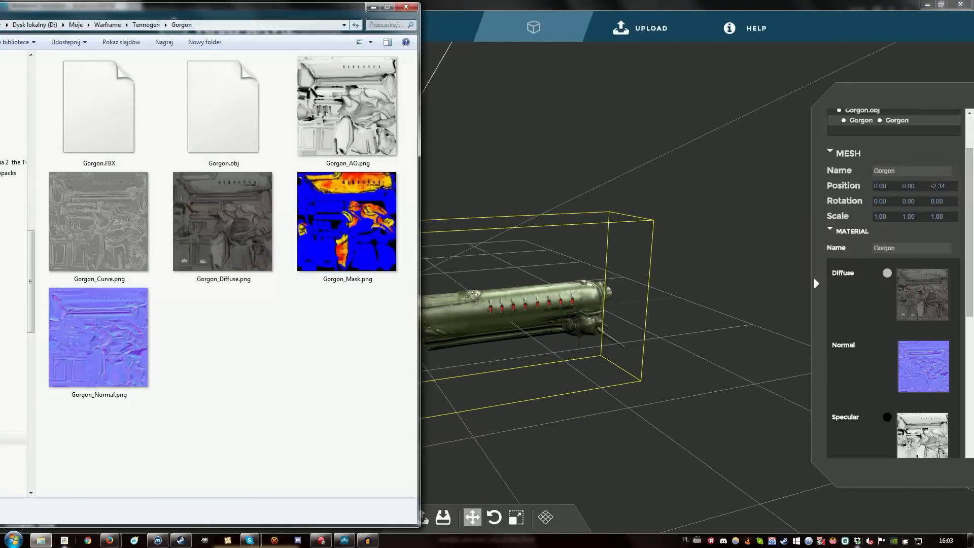
left_click(146, 25)
double_click(72, 114)
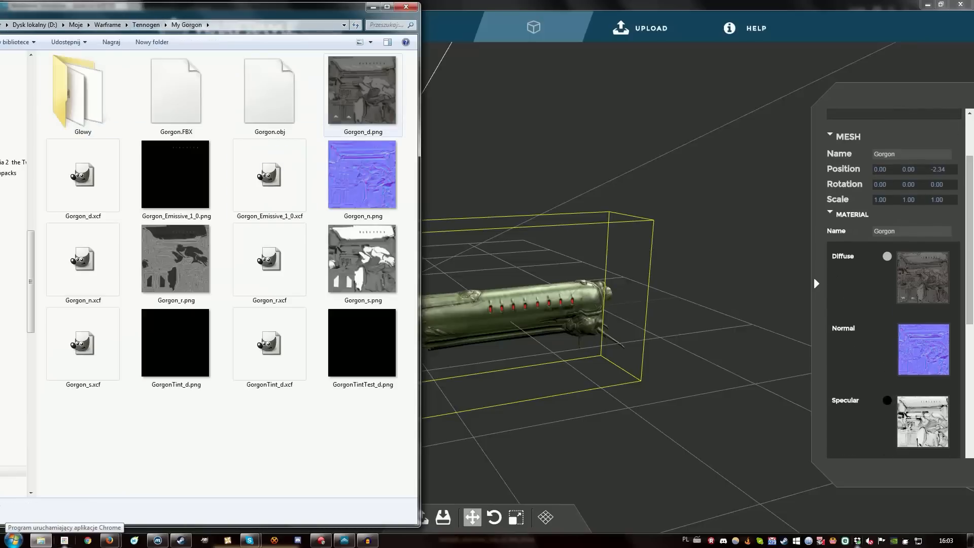
Replace the Gorgon's diffuse, normal, specular and roughness maps with Gorgon_d.png, Gorgon_n.png, Gorgon_s.png and Gorgon_r.png.
left_click_drag(362, 90, 931, 272)
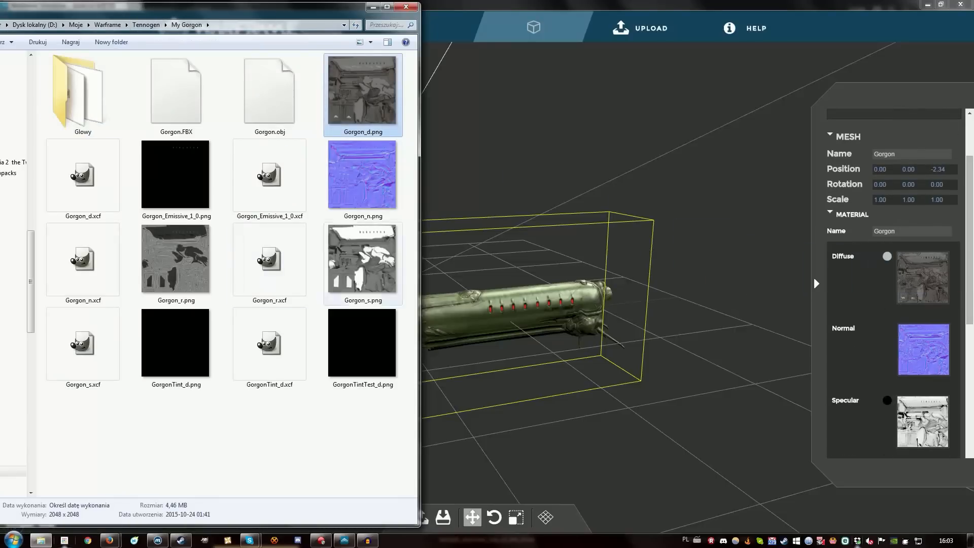
left_click_drag(362, 174, 922, 290)
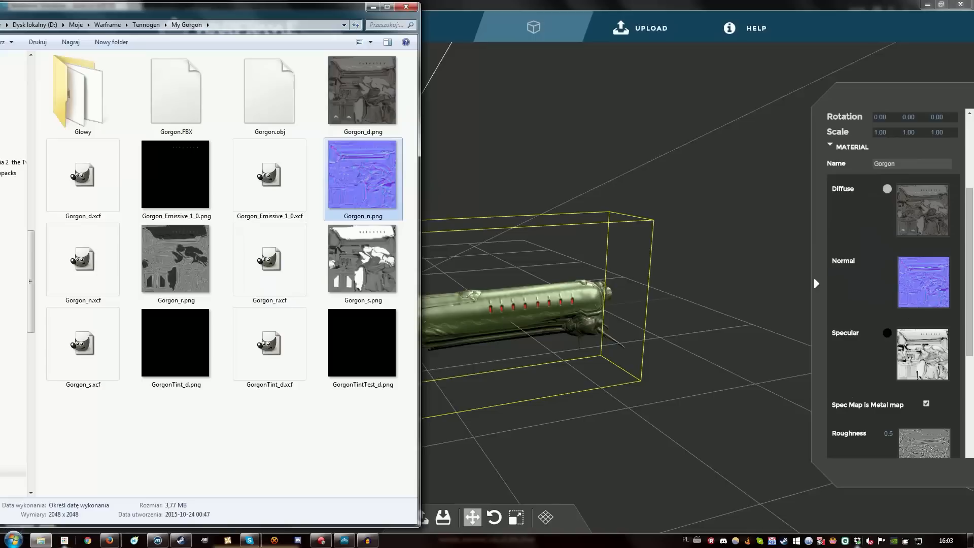
left_click_drag(362, 259, 922, 353)
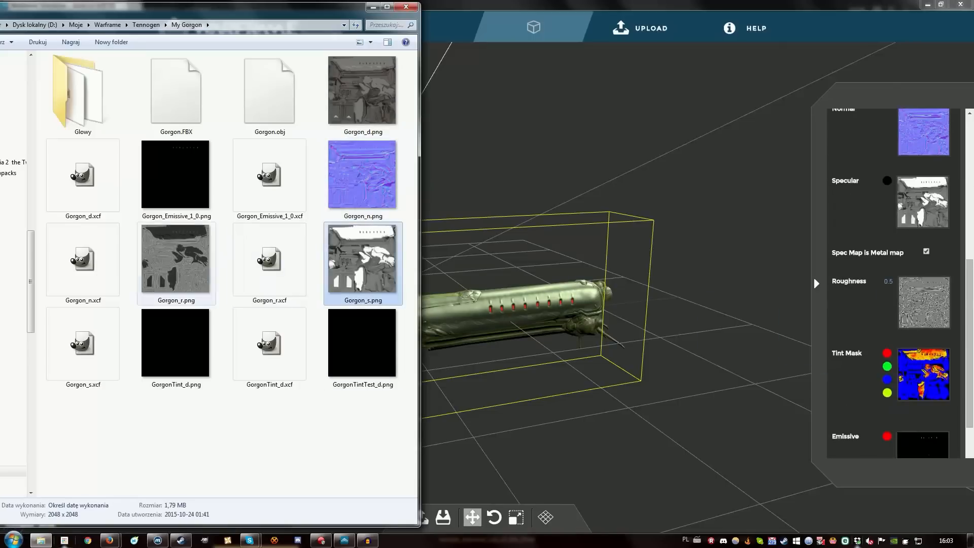
mouse_move(175, 258)
left_mouse_down()
mouse_move(892, 326)
mouse_move(924, 304)
left_mouse_up()
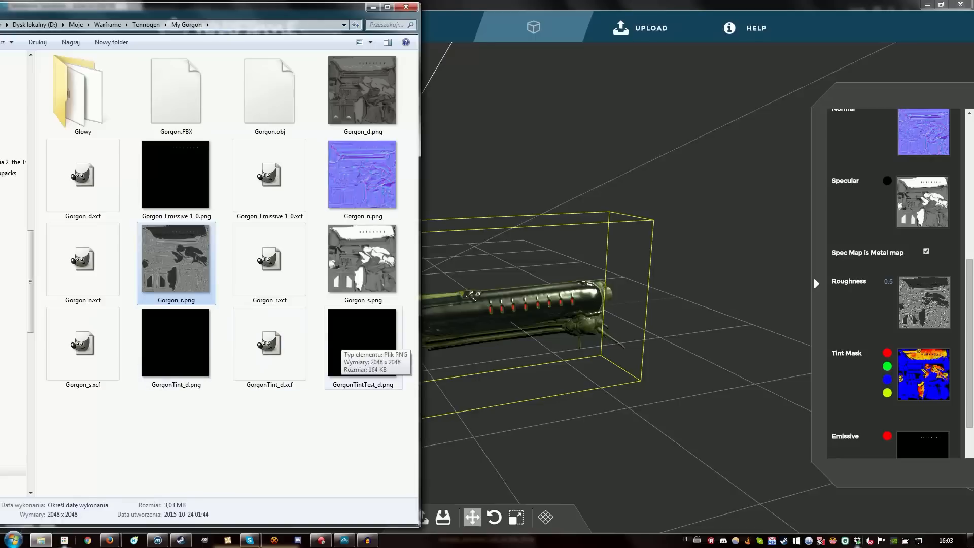
Try GorgonTint_d.png as the tint mask and replace it with GorgonTintTest_d.png.
left_click_drag(188, 345, 939, 378)
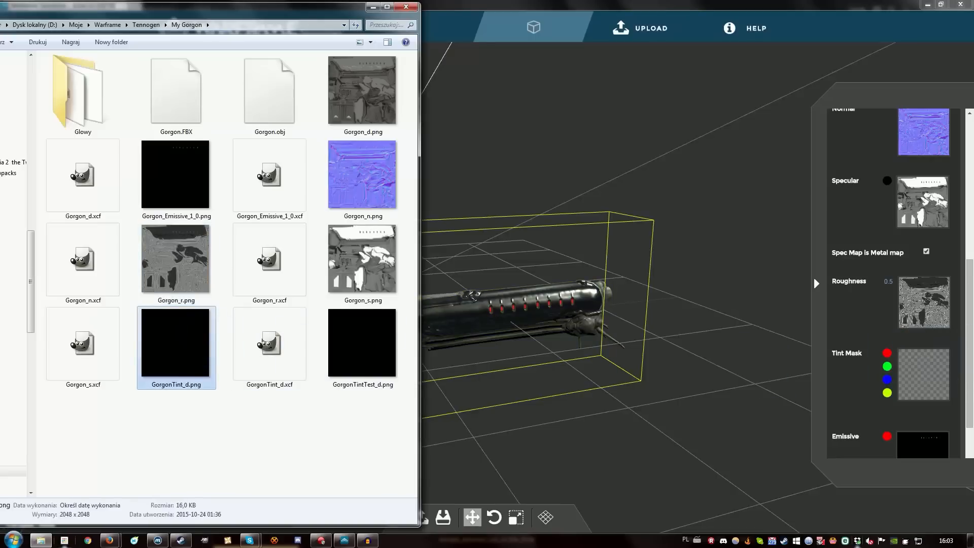
left_click_drag(925, 383, 923, 375)
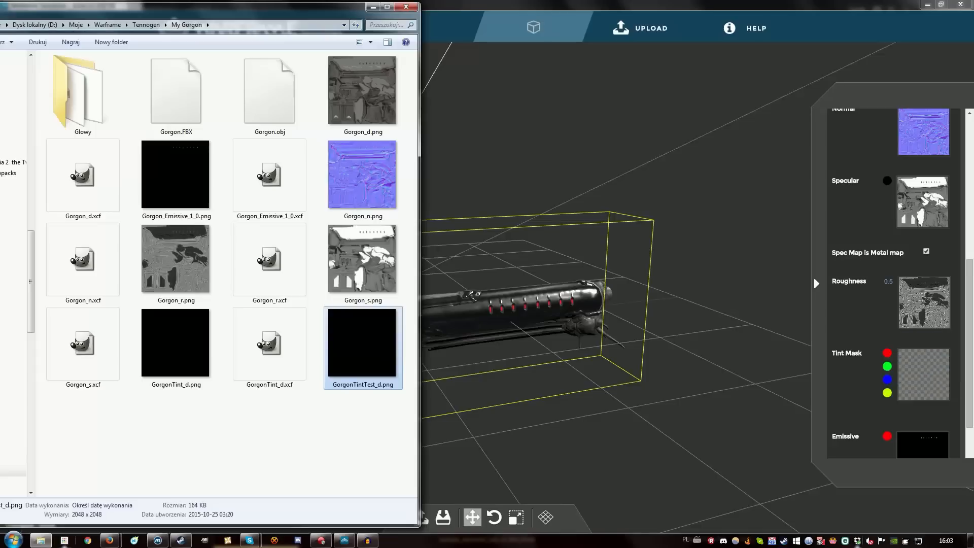
scroll(893, 284, "down", 3)
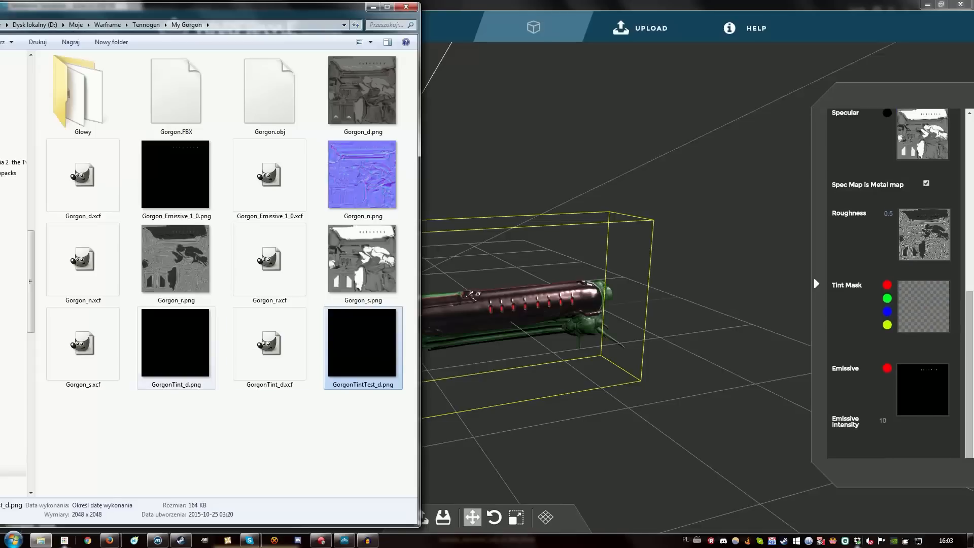
Examine the tinted Gorgon up close and from several angles, checking the barrel's surface and emissive strips.
left_click_drag(659, 229, 629, 228)
scroll(485, 294, "up", 5)
scroll(484, 294, "down", 3)
scroll(484, 295, "up", 6)
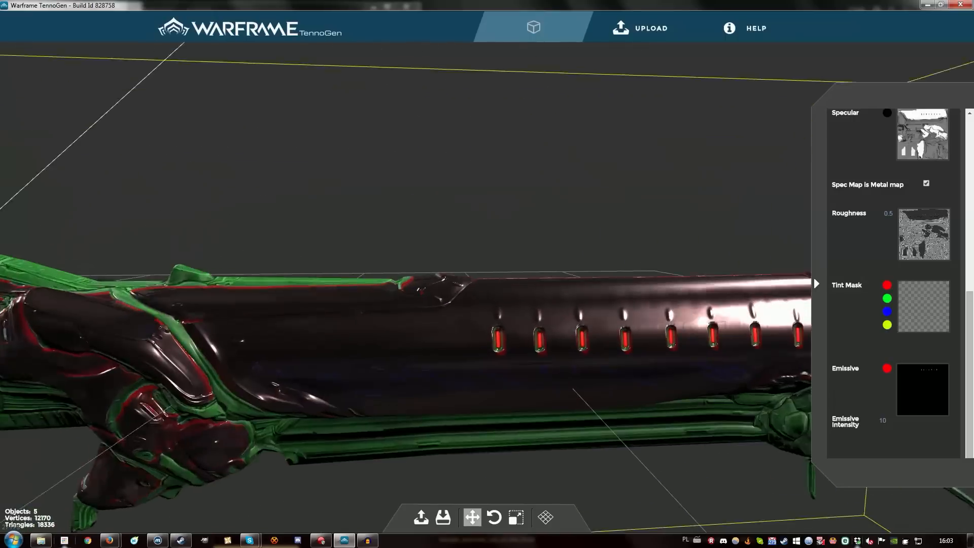
scroll(484, 294, "down", 4)
scroll(484, 294, "down", 5)
left_click_drag(485, 228, 472, 251)
scroll(484, 294, "up", 4)
scroll(485, 294, "down", 4)
scroll(484, 294, "down", 4)
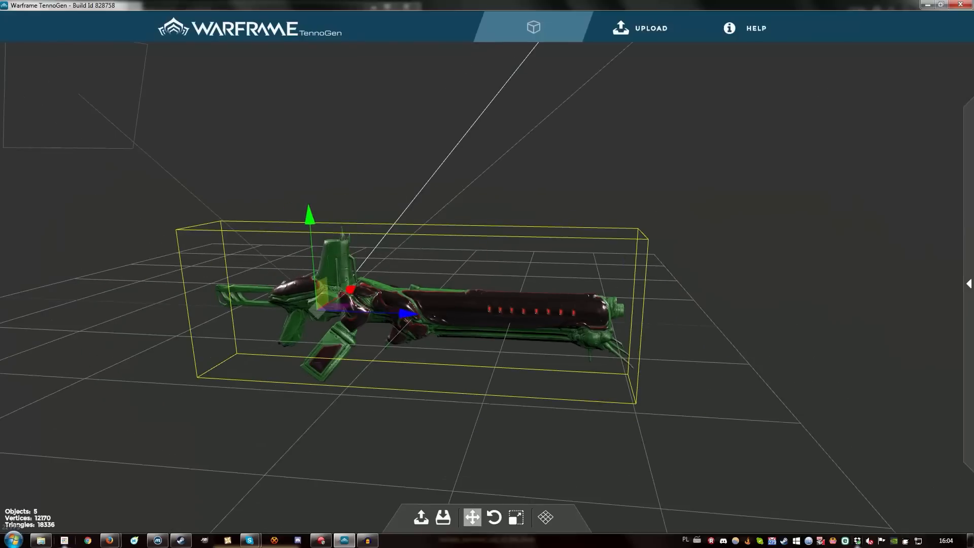
left_click_drag(472, 251, 469, 228)
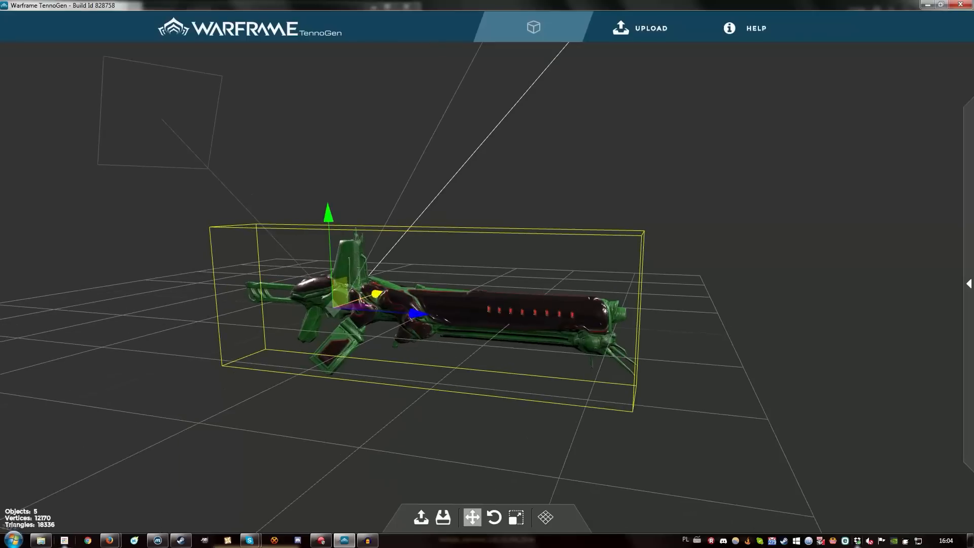
left_click_drag(469, 228, 371, 233)
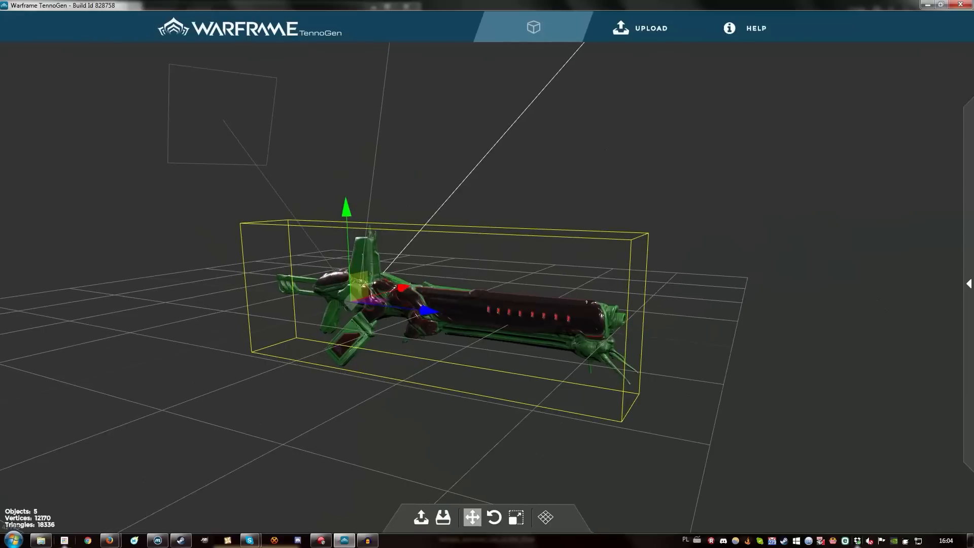
Deselect the Gorgon, hide the grid and inspect the weapon against the empty background.
key("Escape")
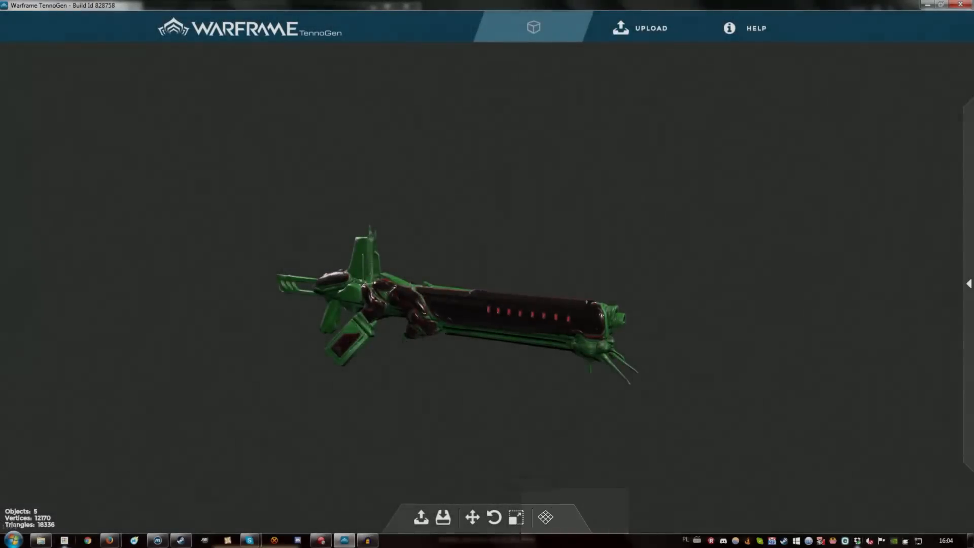
middle_click_drag(487, 312, 487, 265)
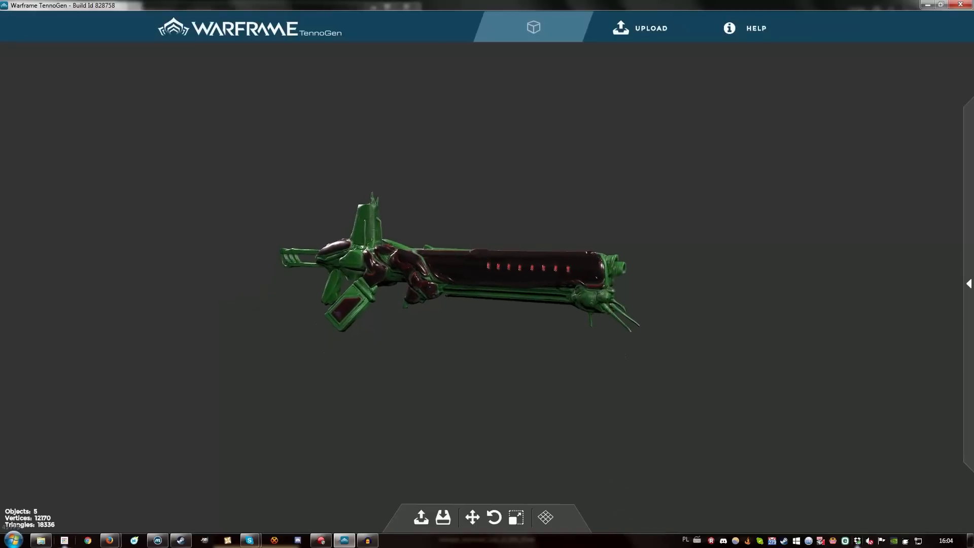
scroll(487, 265, "up", 5)
scroll(487, 266, "down", 3)
left_click_drag(487, 274, 647, 267)
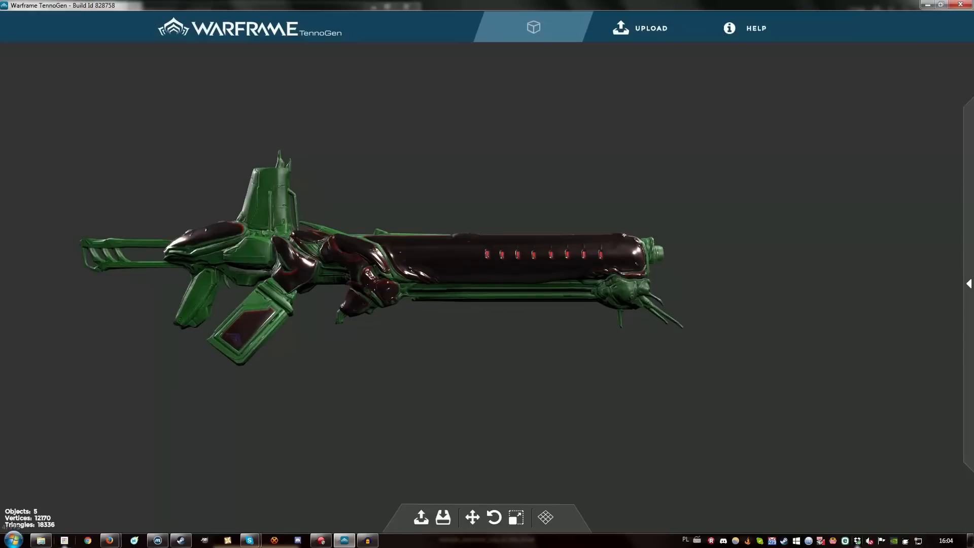
Show the grid again and activate the Move tool on the Gorgon.
key("g")
key("w")
left_click_drag(558, 274, 507, 309)
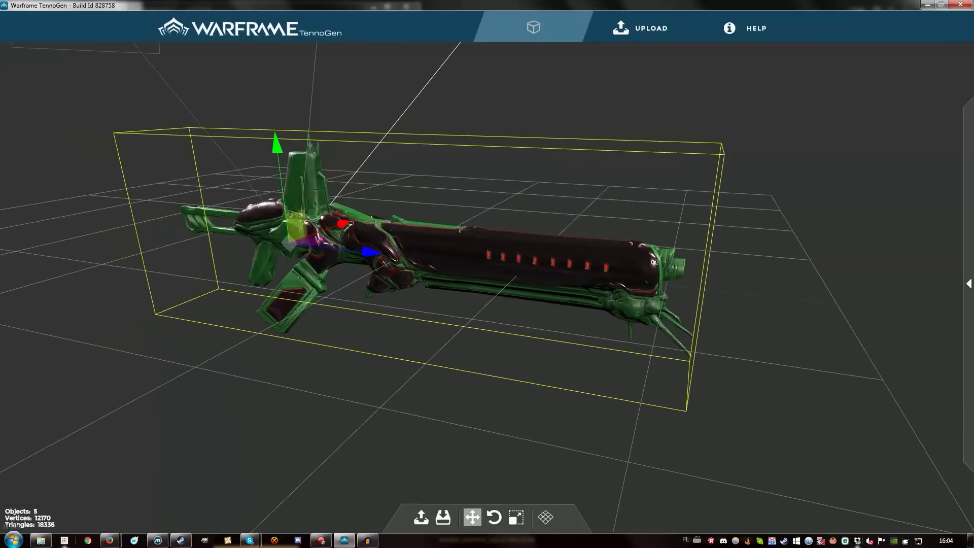
scroll(488, 274, "down", 3)
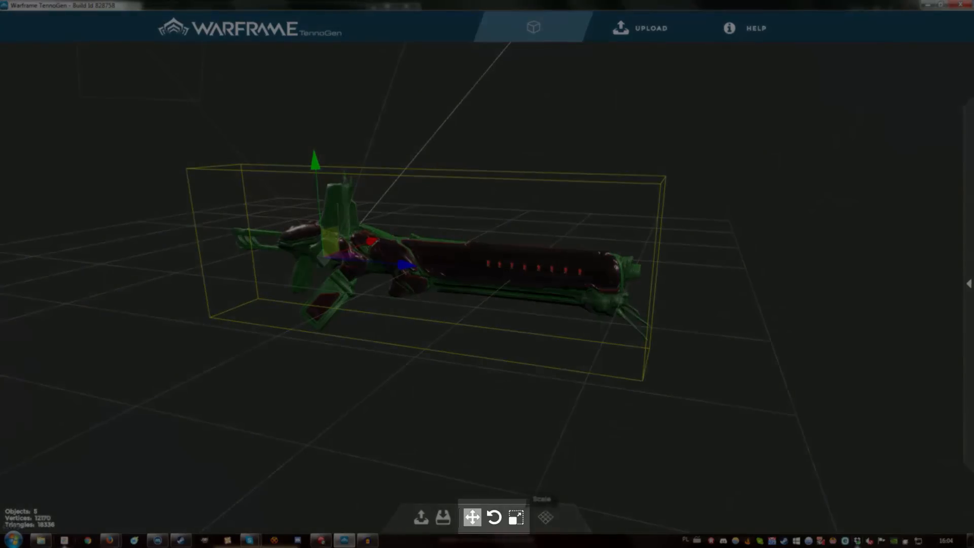
Stretch the Gorgon lengthwise along its Z axis with the Scale tool, to a scale of about 1.14.
left_click_drag(396, 457, 439, 440)
key("r")
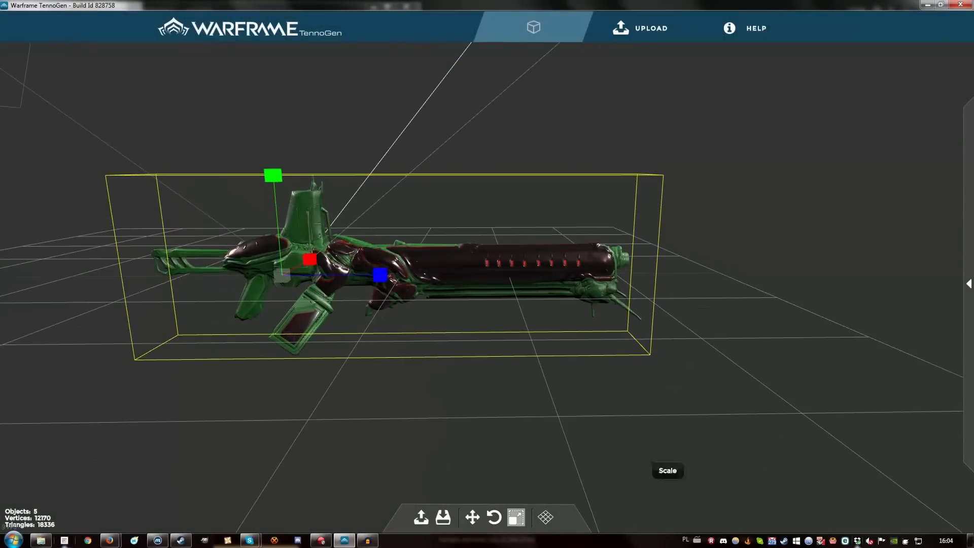
mouse_move(380, 275)
left_mouse_down()
mouse_move(556, 275)
mouse_move(399, 275)
left_mouse_up()
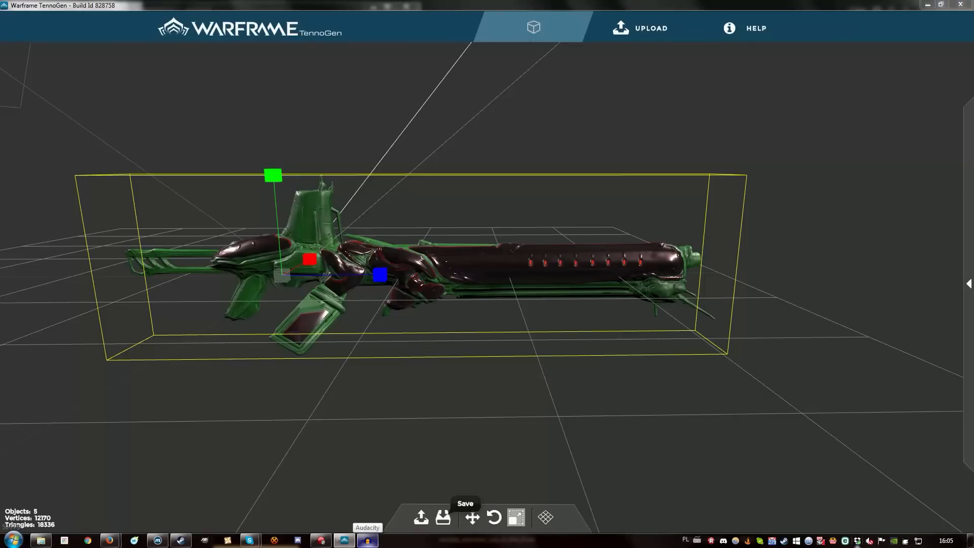
Review the save dialog for the TennoGenExport.zip archive and dismiss it without saving.
left_click(443, 517)
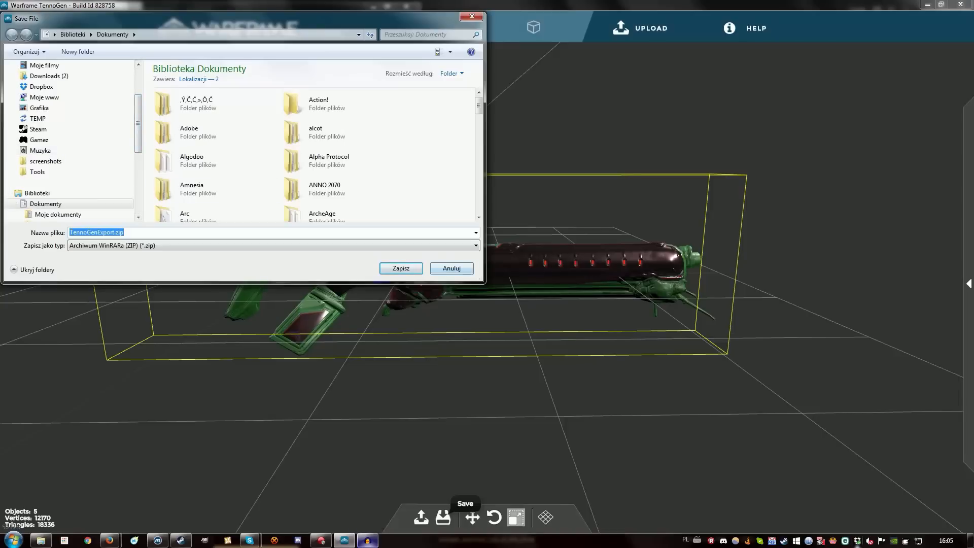
left_click(452, 269)
mouse_move(452, 269)
left_mouse_down()
mouse_move(324, 254)
mouse_move(442, 256)
left_mouse_up()
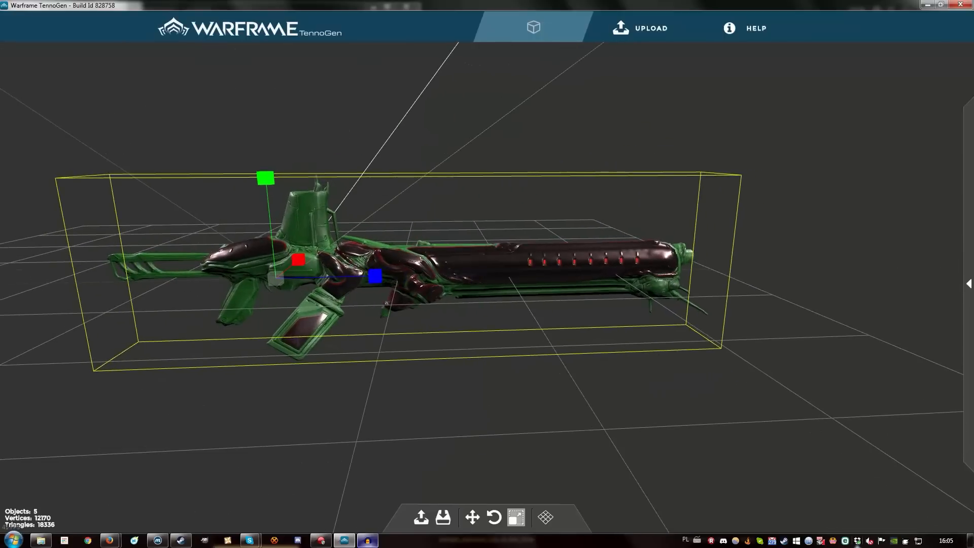
Review the upload form, including its content path folder picker and the available tags such as Skin.
left_click(640, 28)
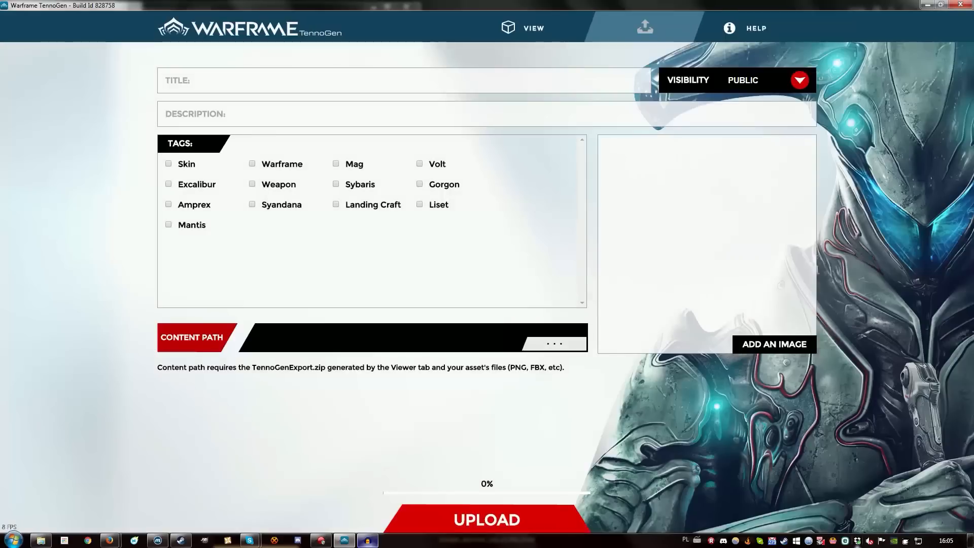
left_click(527, 28)
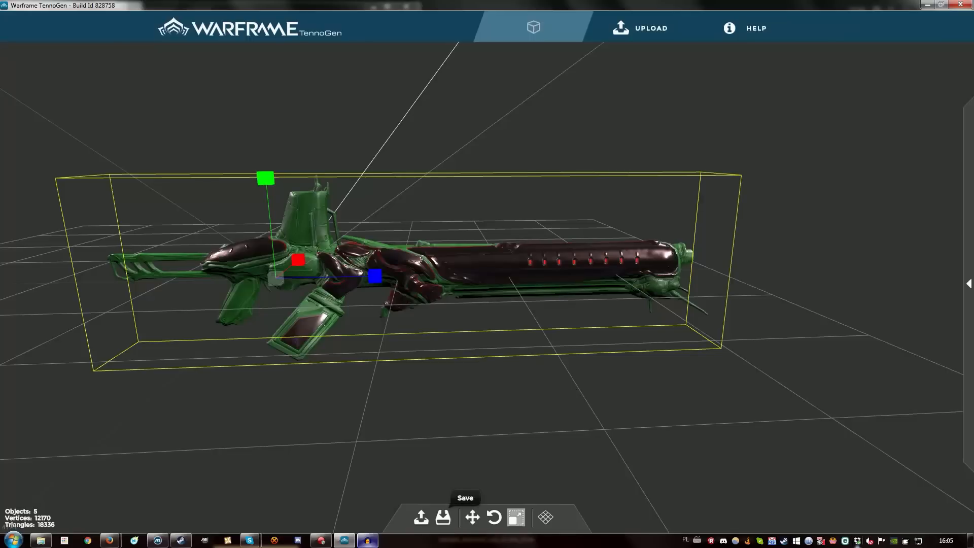
left_click(640, 28)
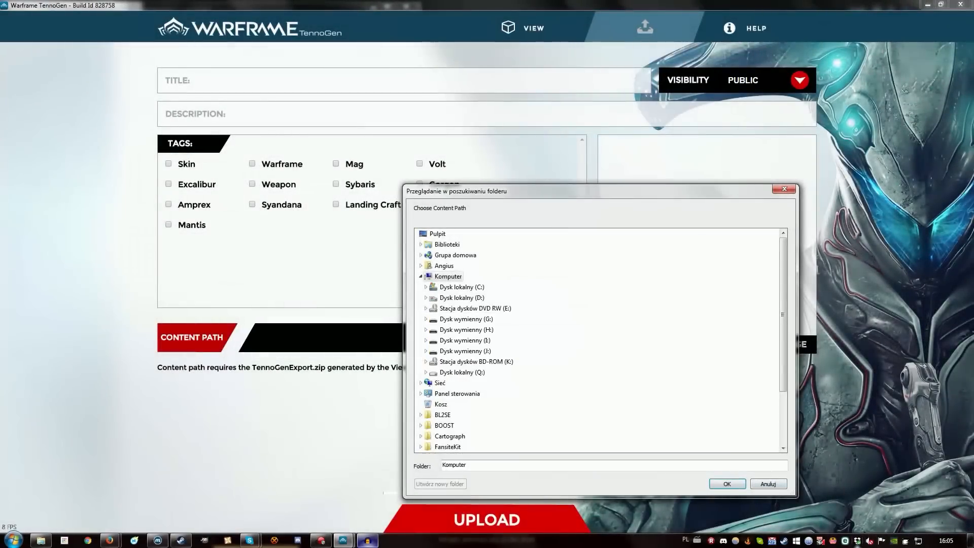
left_click(768, 484)
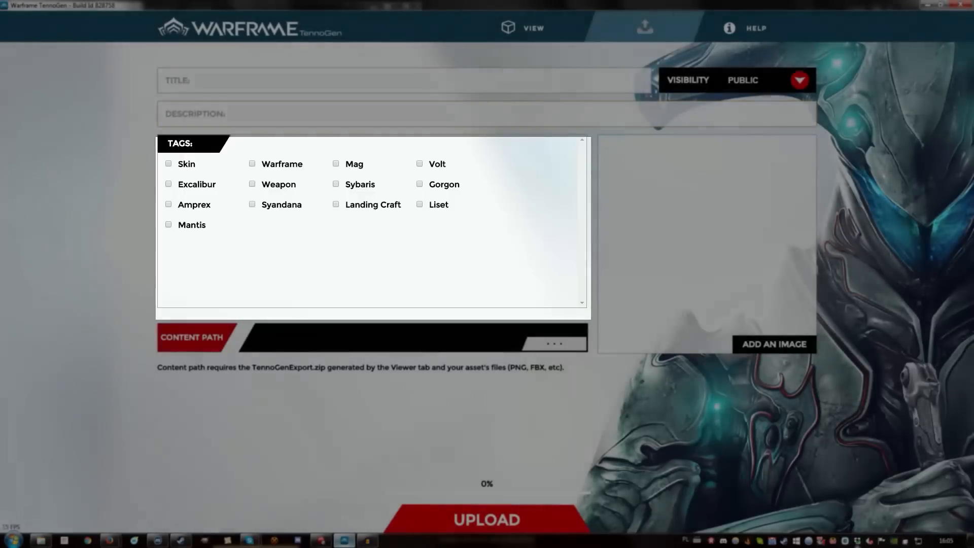
left_click(168, 163)
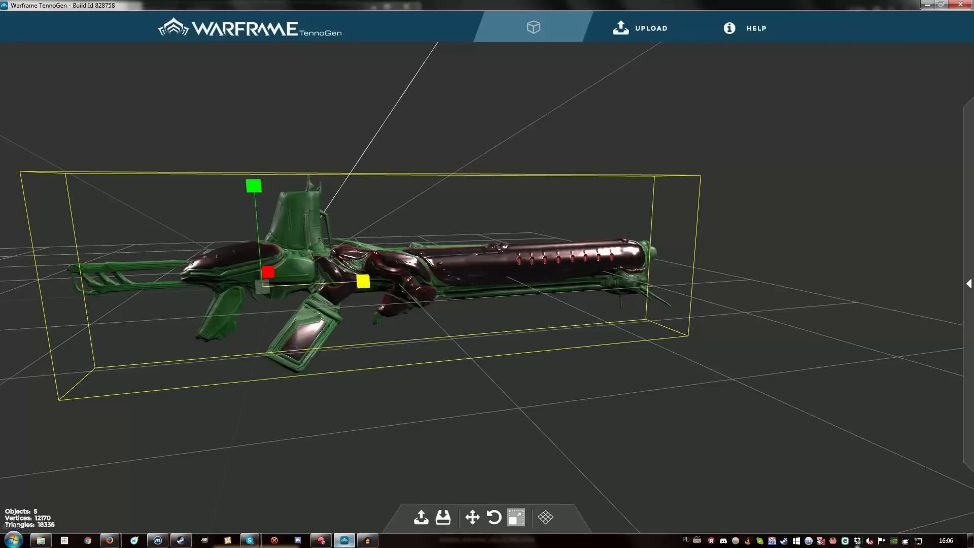
Select the Gorgon mesh in the scene list and review its assigned material maps.
key("Escape")
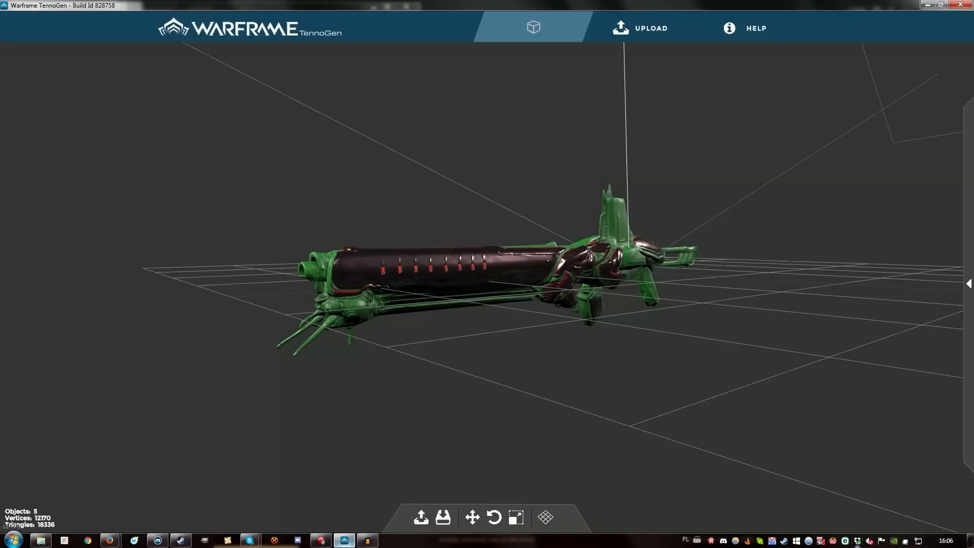
left_click(861, 187)
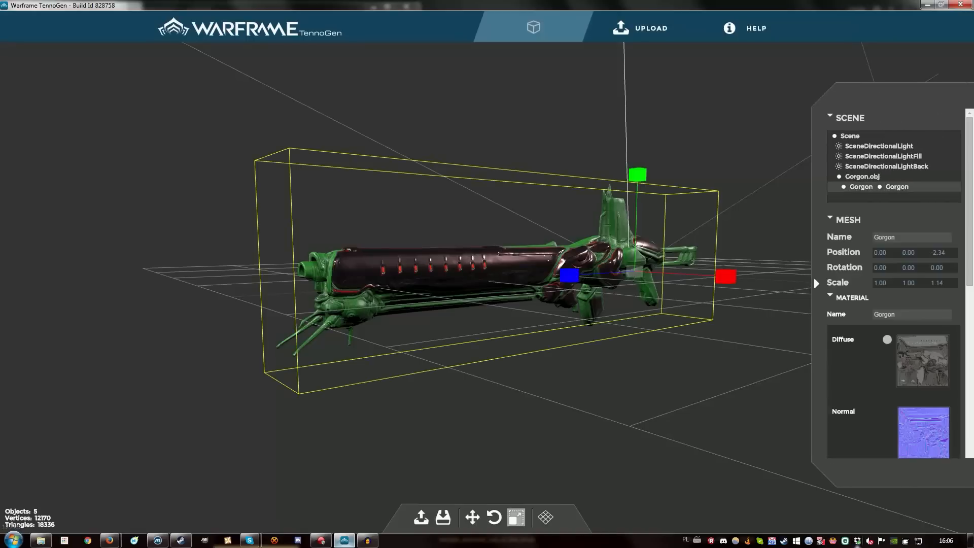
scroll(893, 285, "down", 10)
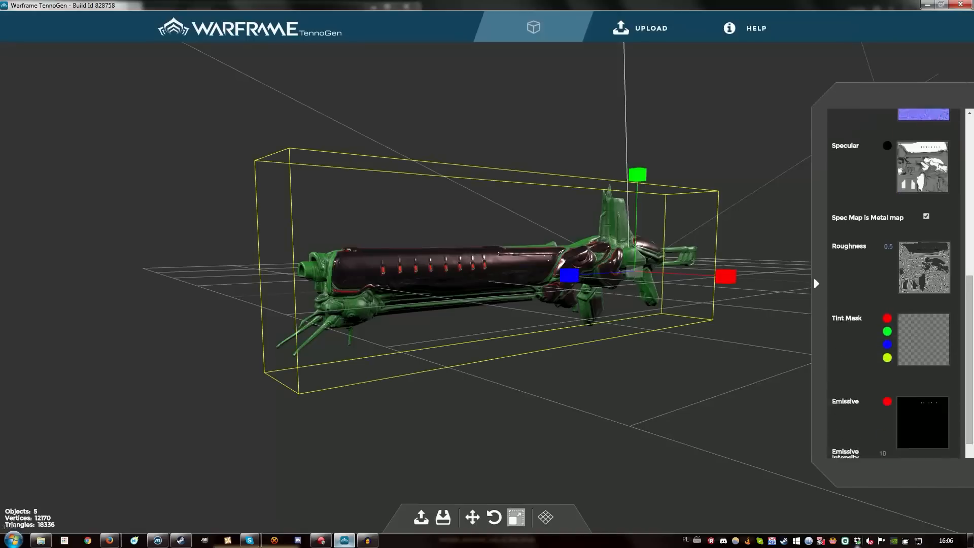
scroll(893, 284, "up", 1)
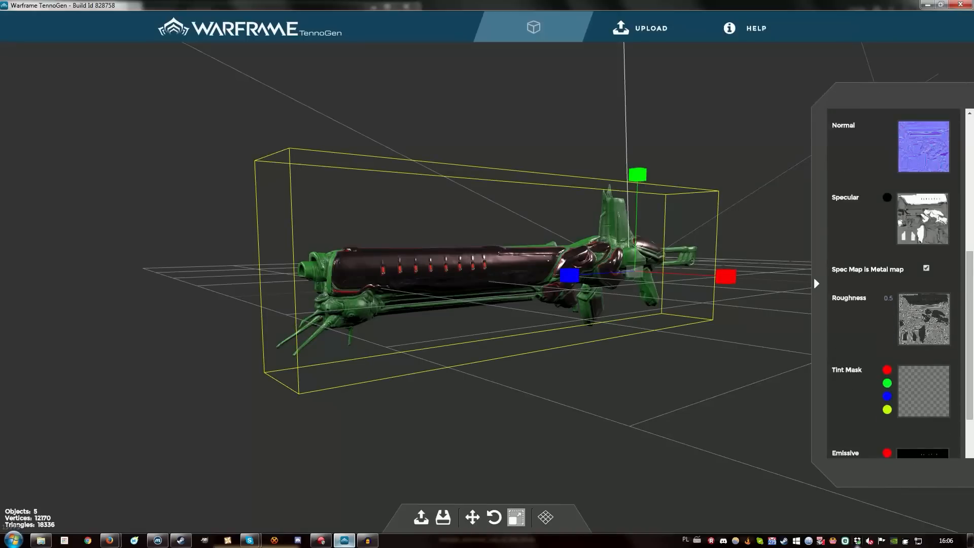
left_click_drag(305, 329, 624, 345)
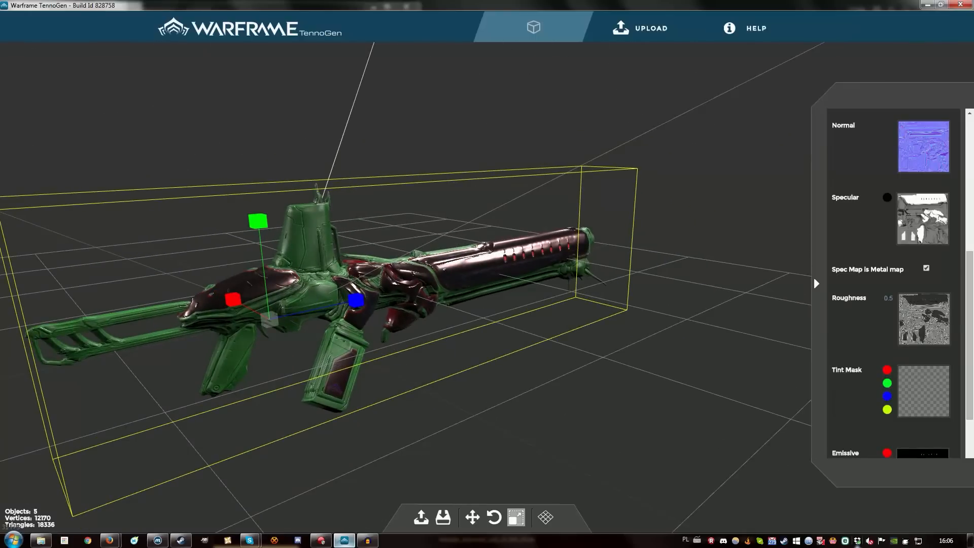
scroll(893, 284, "up", 8)
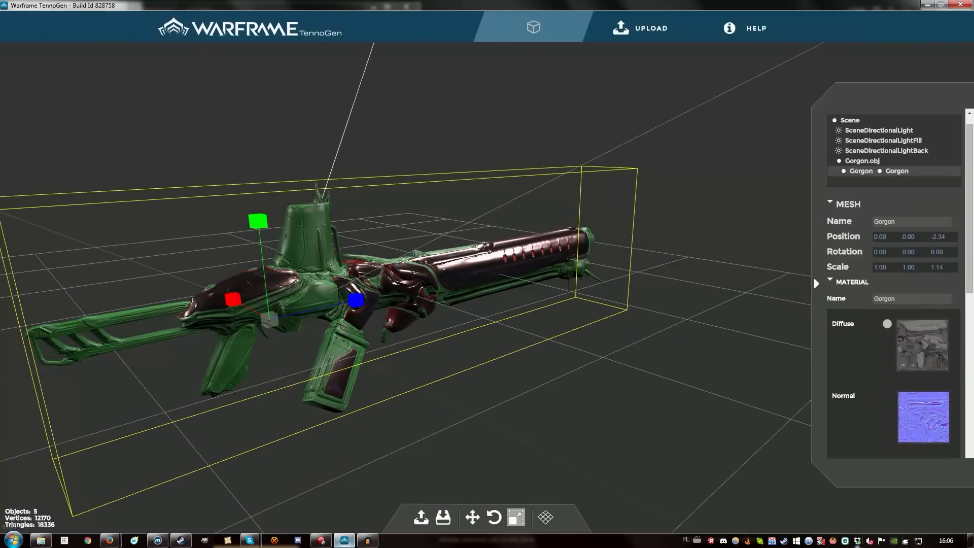
Deselect the Gorgon, glance at the Texturing Guide in the help section and return to the model view.
left_click_drag(660, 335, 609, 317)
left_click(609, 345)
left_click(745, 28)
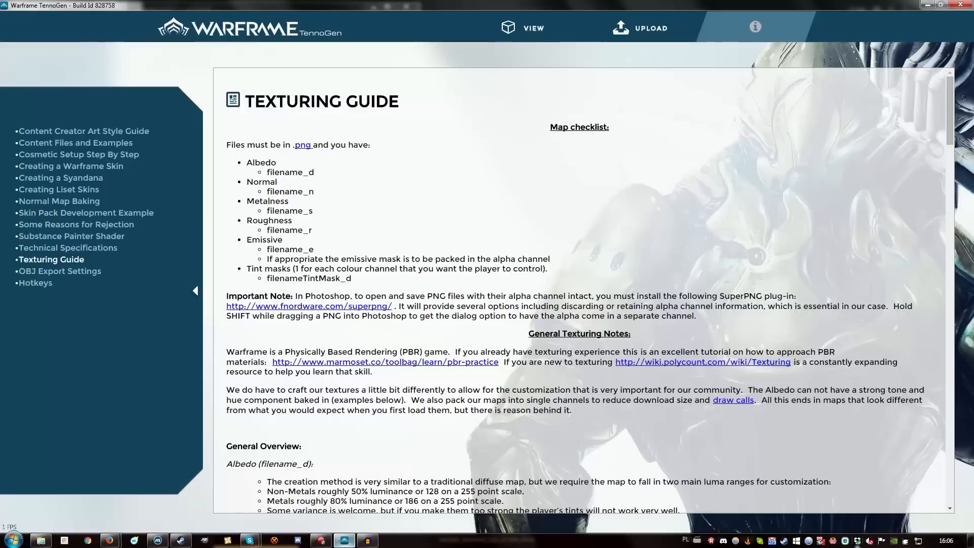
left_click(533, 27)
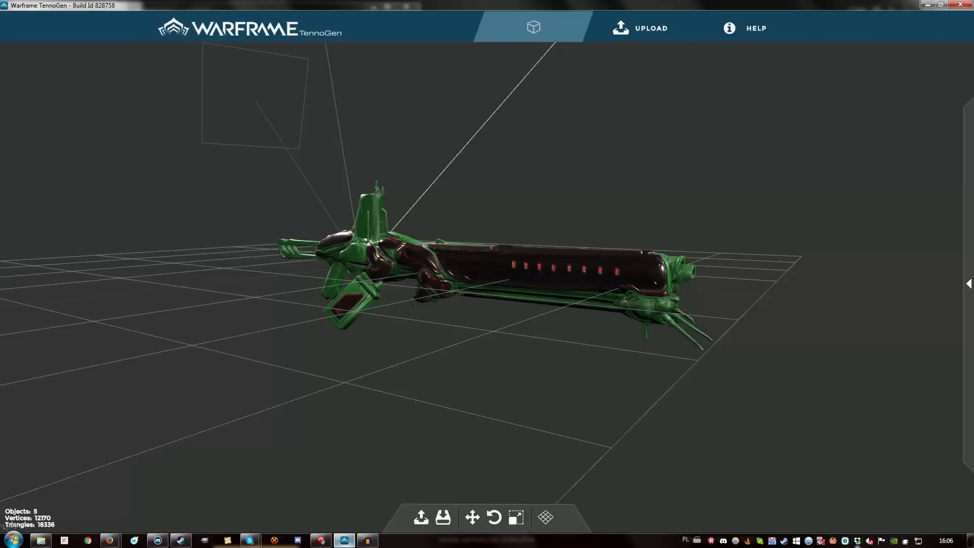
Select the Gorgon mesh in the scene list and change its first tint mask colour from red to pale pink.
left_click_drag(609, 304, 781, 314)
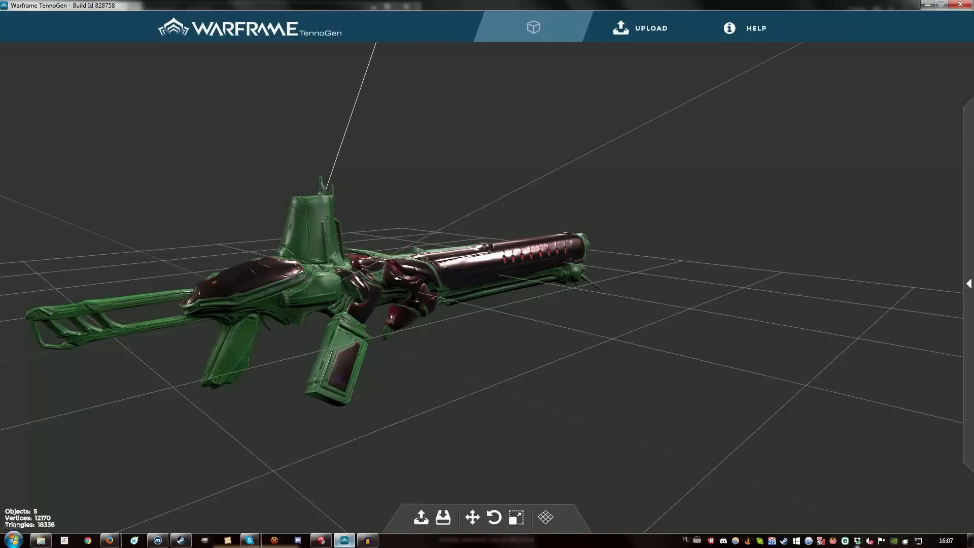
left_click_drag(487, 330, 386, 324)
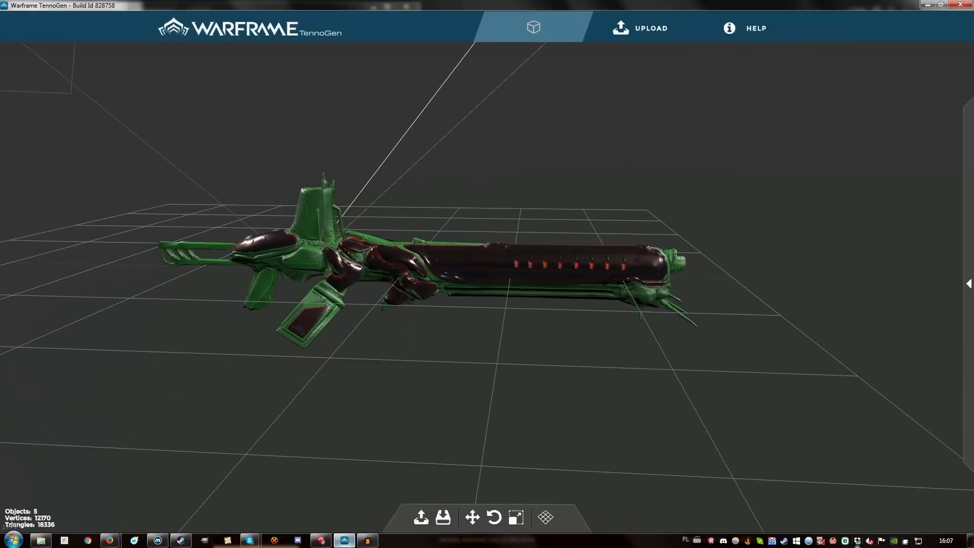
left_click(861, 187)
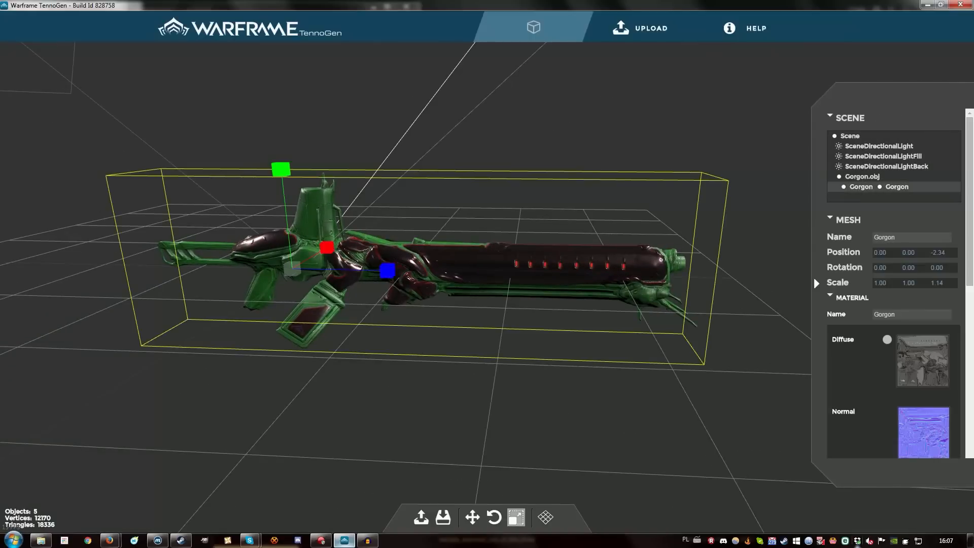
scroll(894, 284, "down", 7)
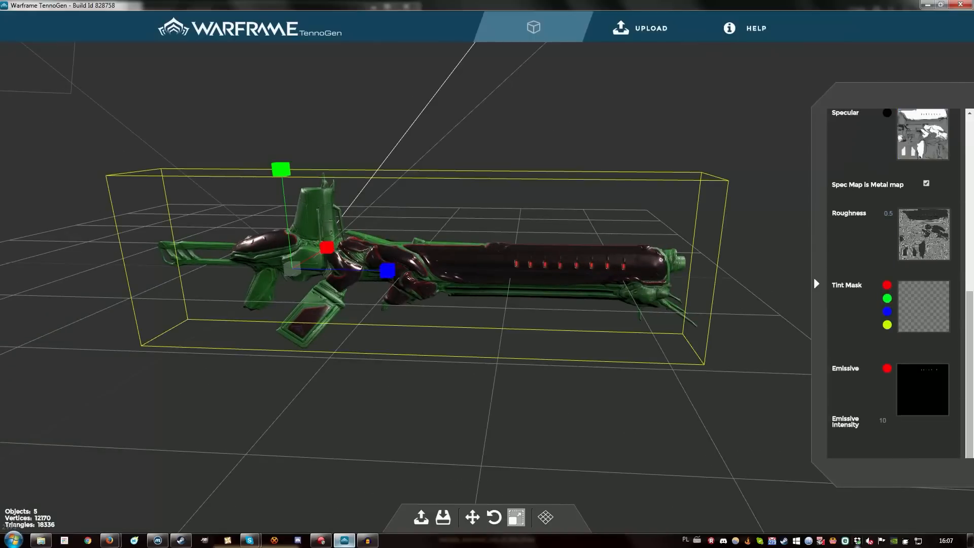
left_click(887, 285)
left_click(902, 293)
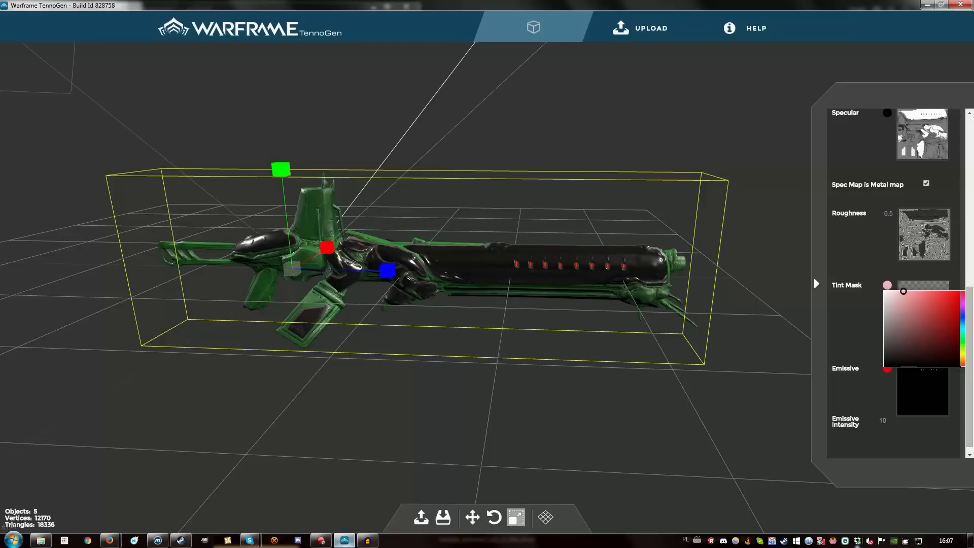
left_click(878, 308)
Set the Gorgon's second tint mask colour to a muted green and the third to magenta pink.
left_click(887, 298)
left_click(937, 352)
mouse_move(938, 352)
left_mouse_down()
mouse_move(907, 309)
mouse_move(936, 366)
mouse_move(922, 331)
mouse_move(960, 319)
left_mouse_up()
left_click(887, 311)
left_click(963, 323)
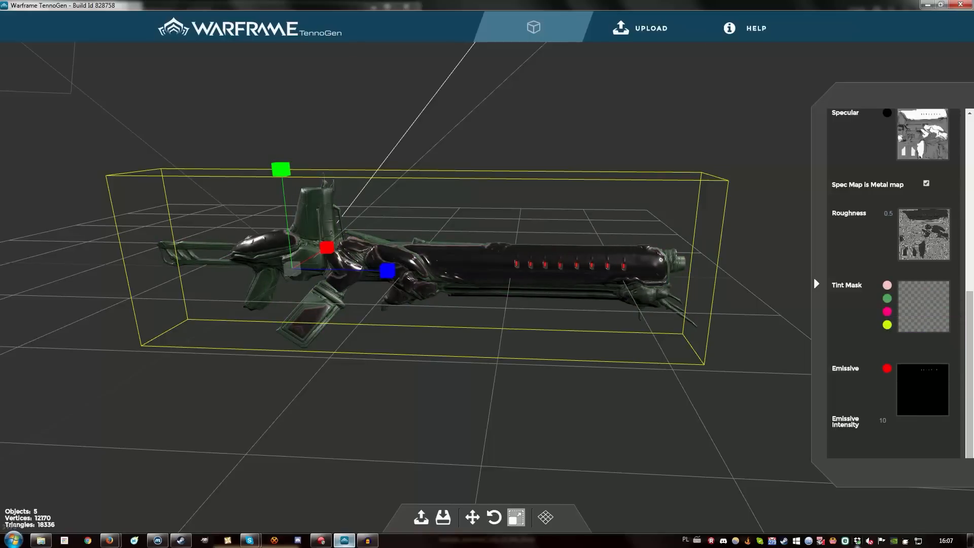
left_click_drag(457, 355, 510, 341)
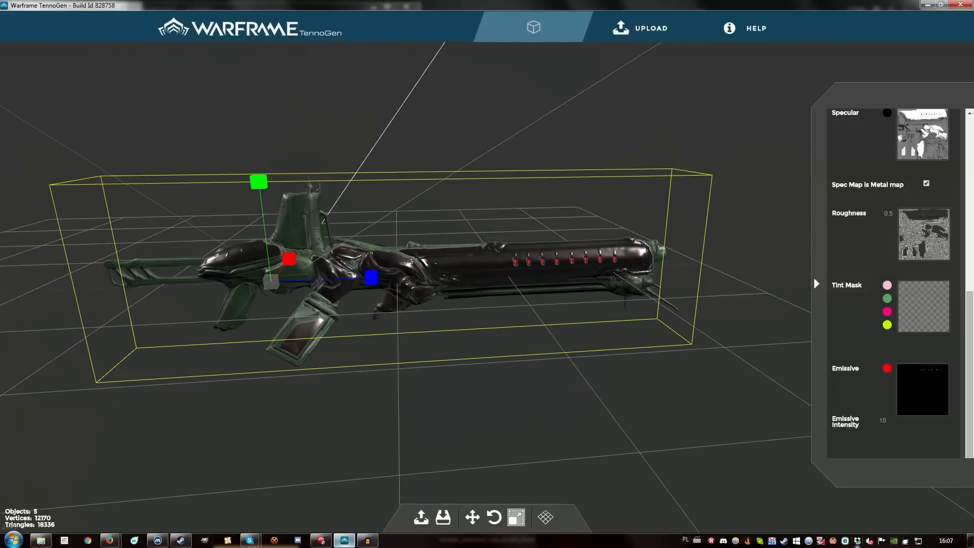